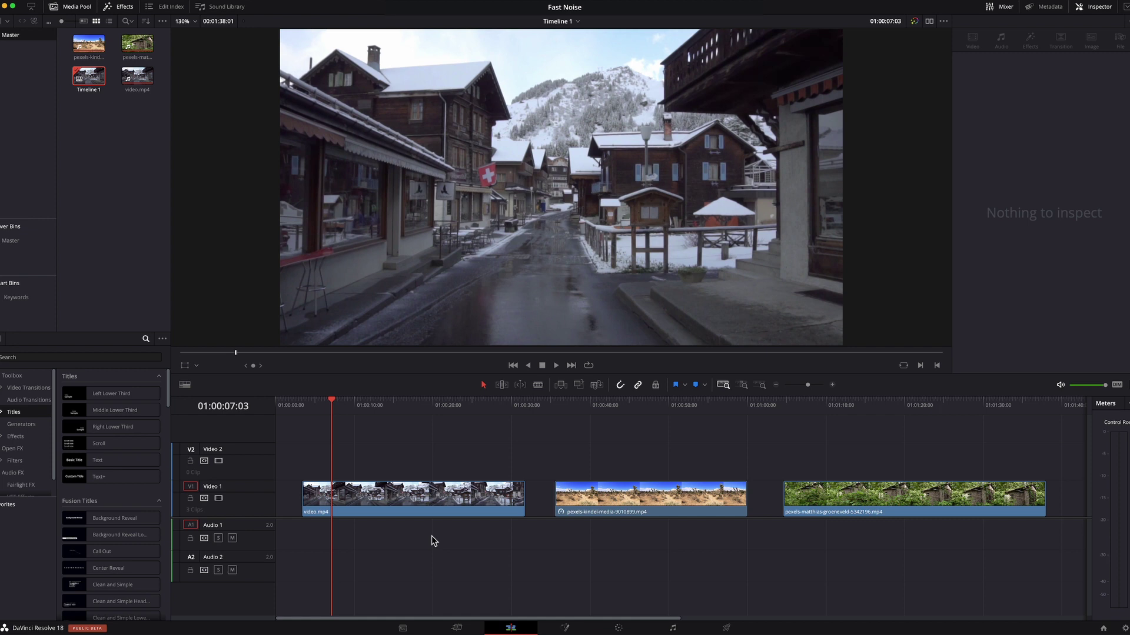
Find Fast Noise by searching 'fast' in Open FX and drop it onto the village video.mp4 clip
mouse_move(333, 405)
left_mouse_down()
mouse_move(923, 433)
mouse_move(385, 443)
left_mouse_up()
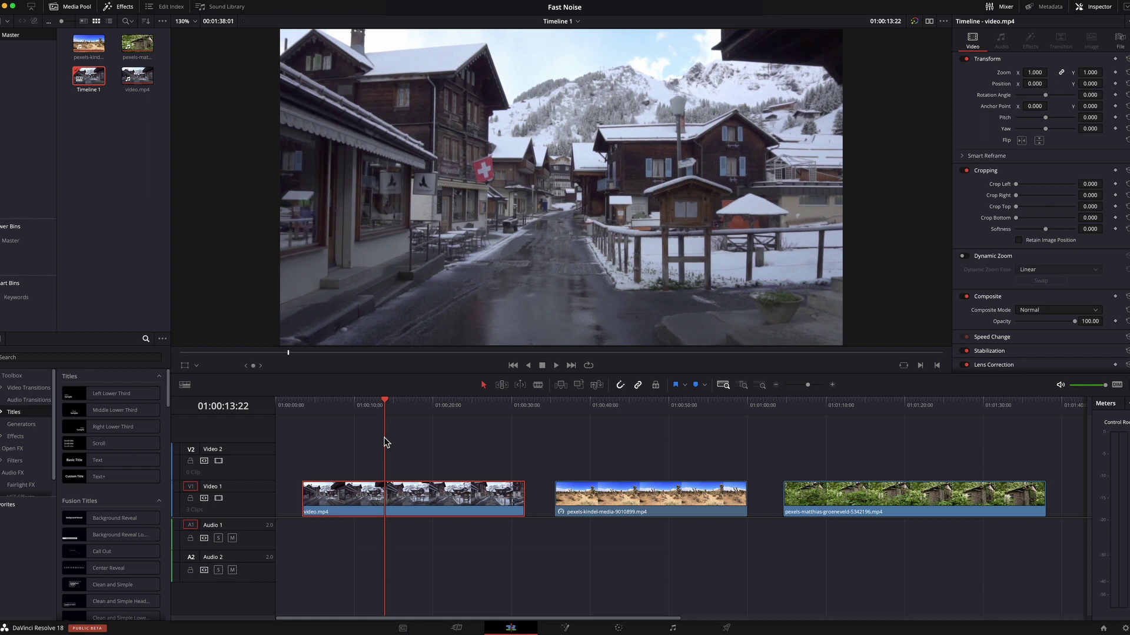
left_click_drag(408, 405, 324, 412)
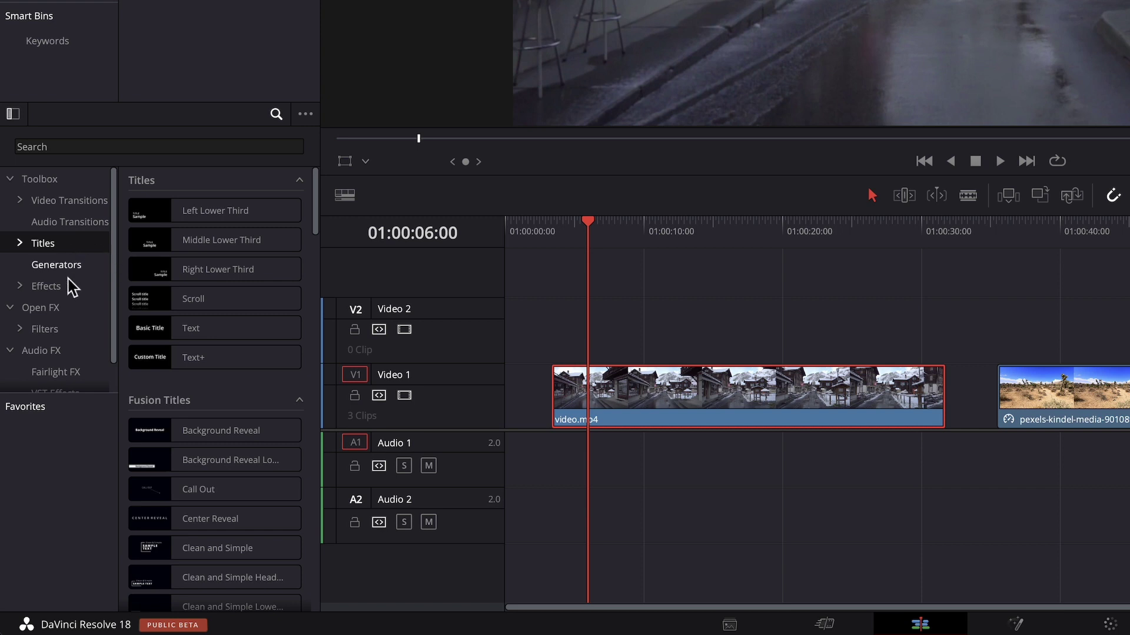
left_click(42, 308)
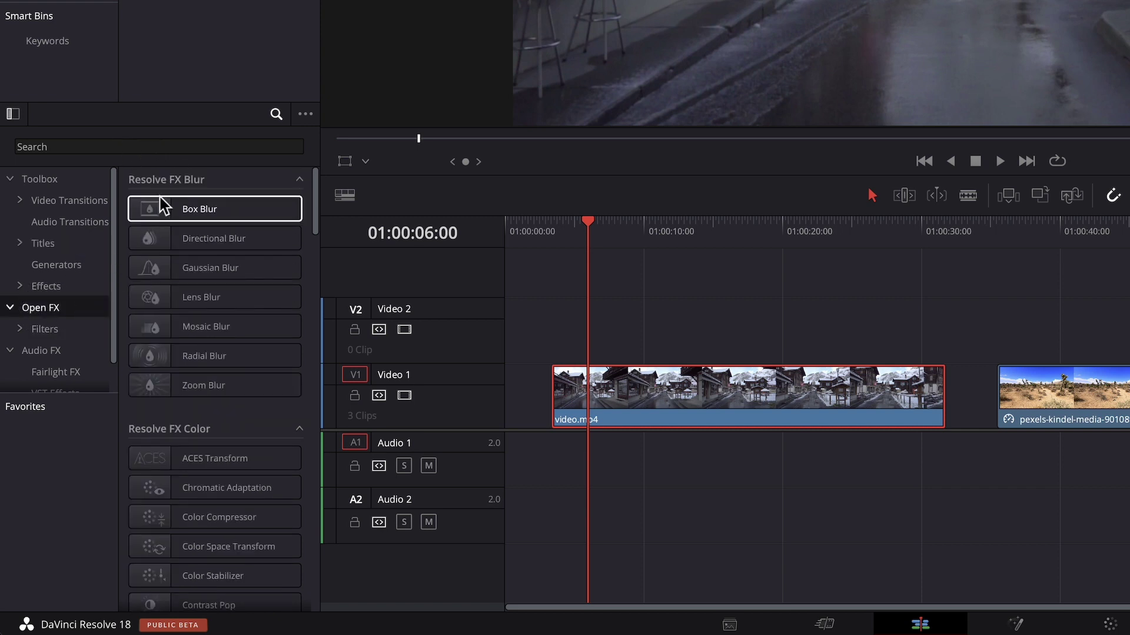
scroll(285, 308, "down", 5)
scroll(285, 302, "down", 5)
scroll(277, 297, "down", 5)
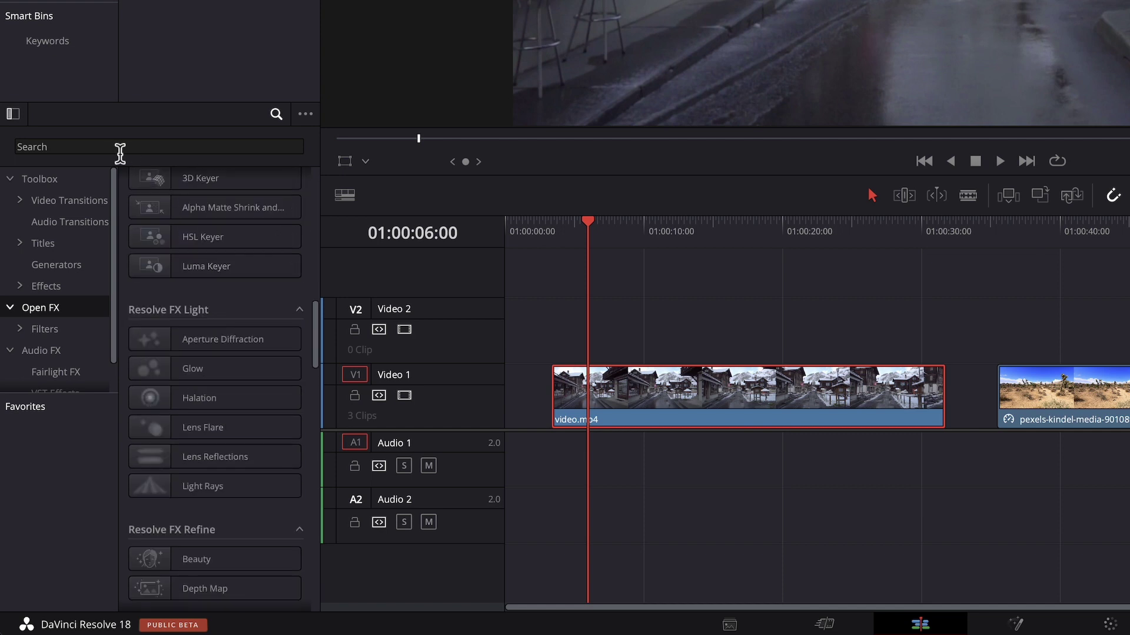
left_click(112, 147)
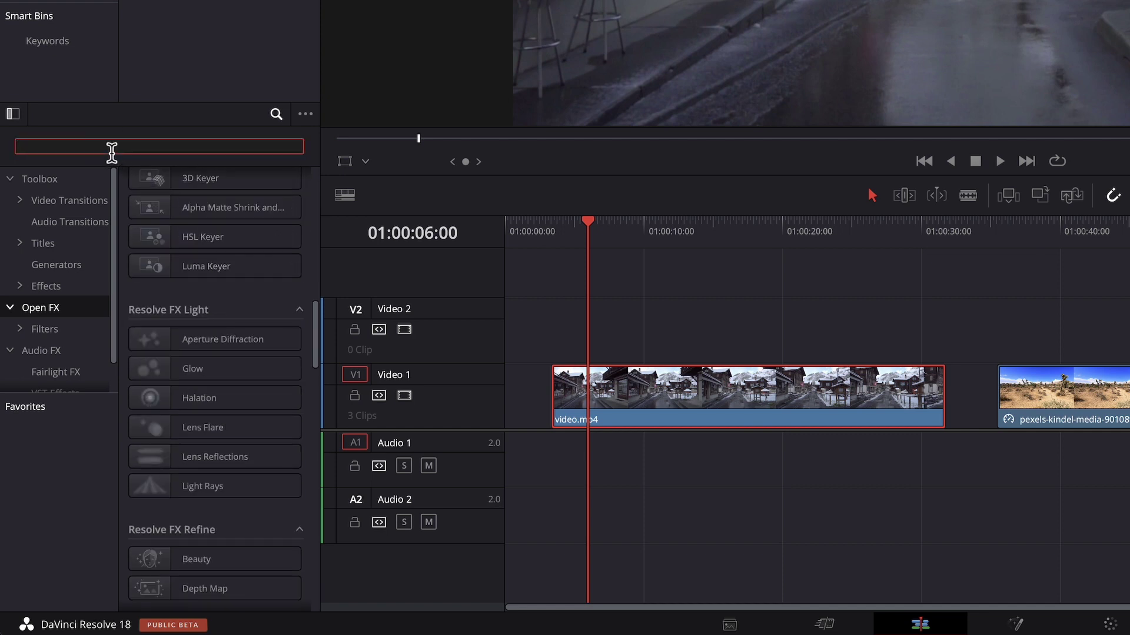
type("fast")
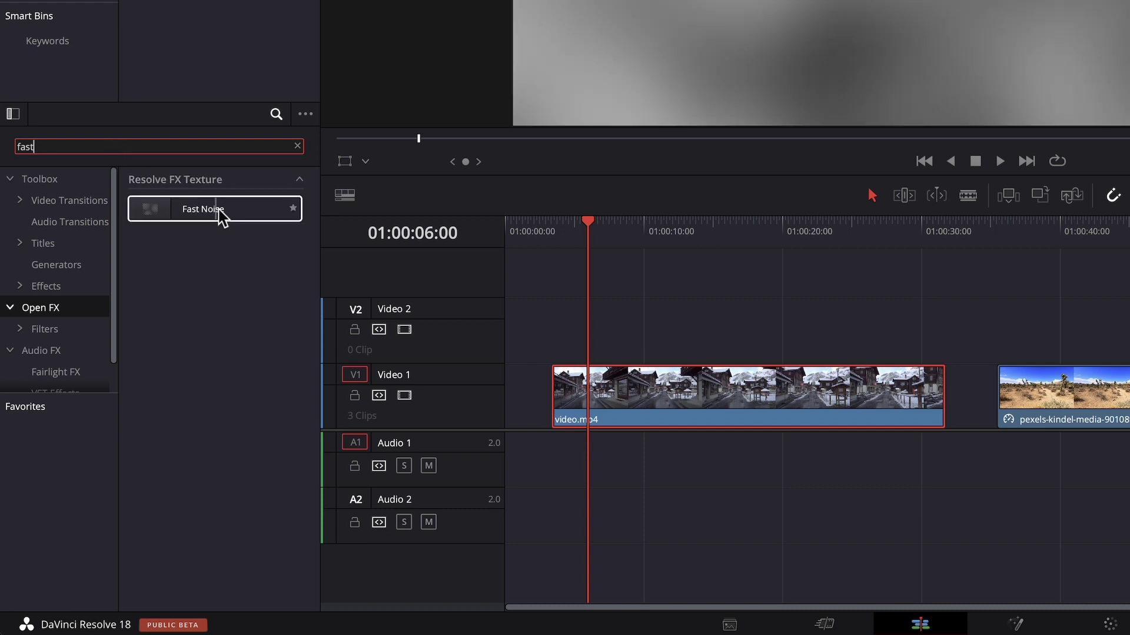
left_click_drag(225, 219, 724, 305)
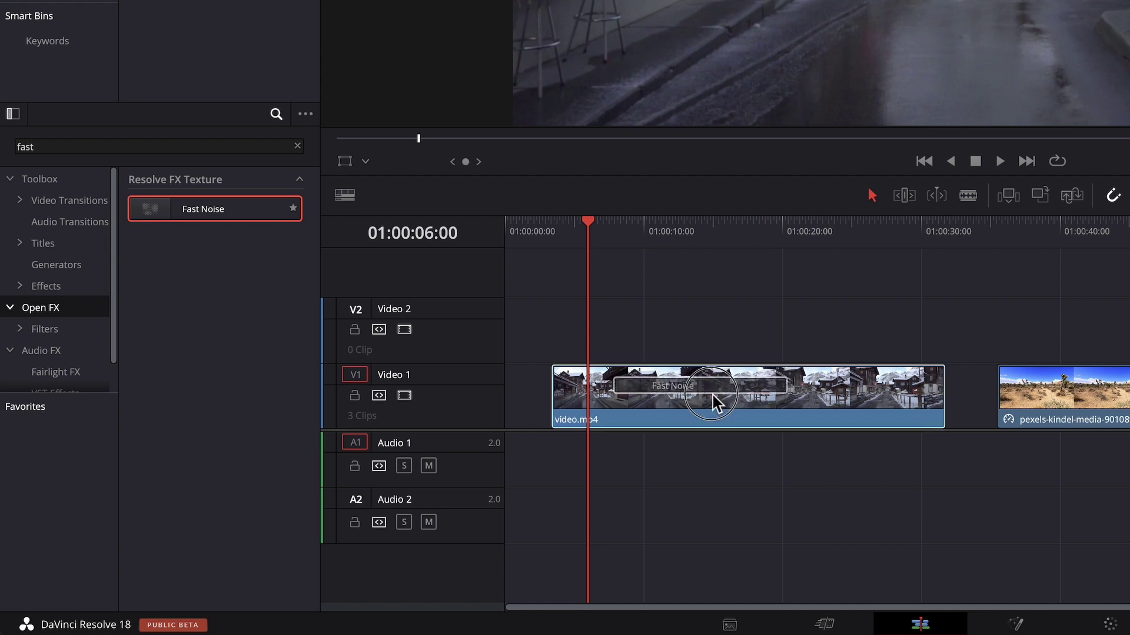
left_click_drag(723, 306, 713, 395)
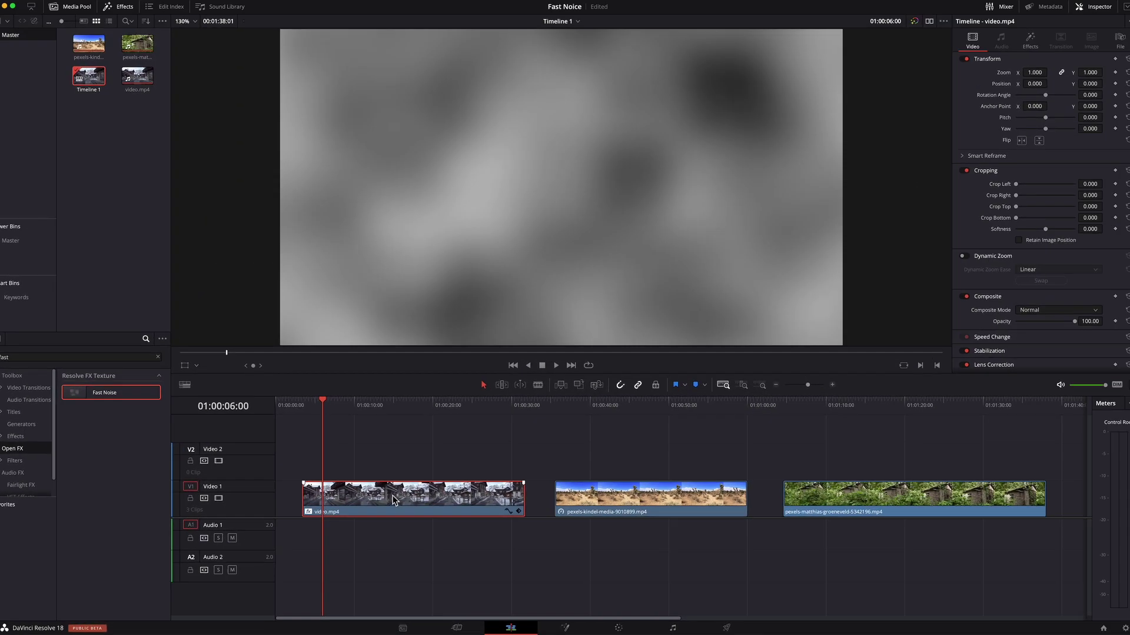
left_click(321, 415)
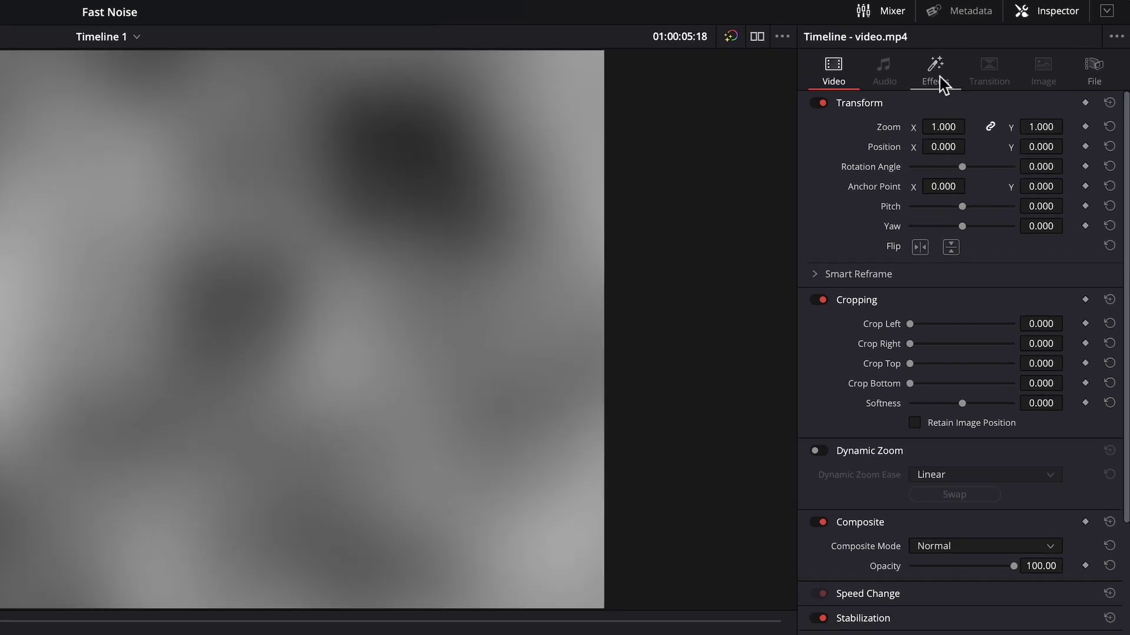
In the Inspector's Effects tab, choose Smoke as the village clip's Fast Noise preset
left_click(1032, 45)
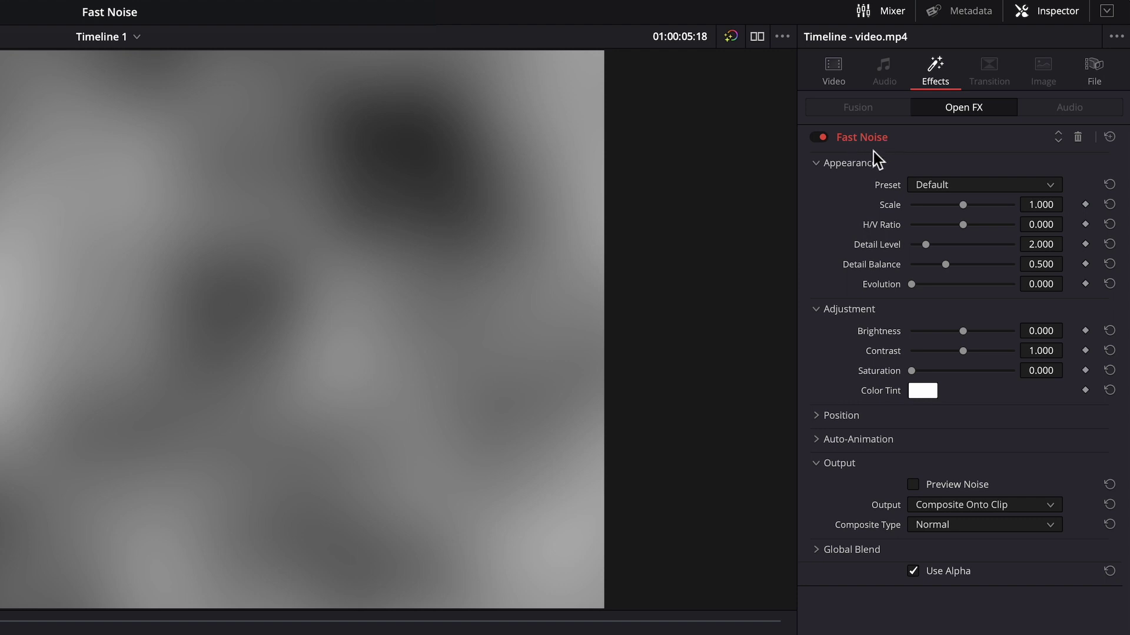
left_click(947, 186)
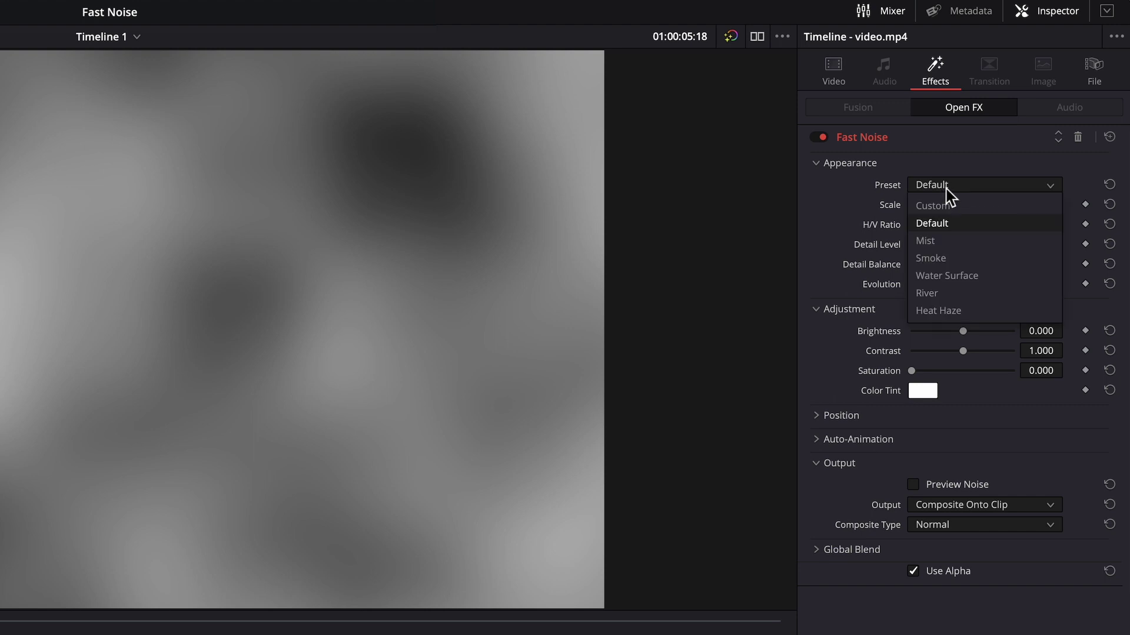
left_click(947, 259)
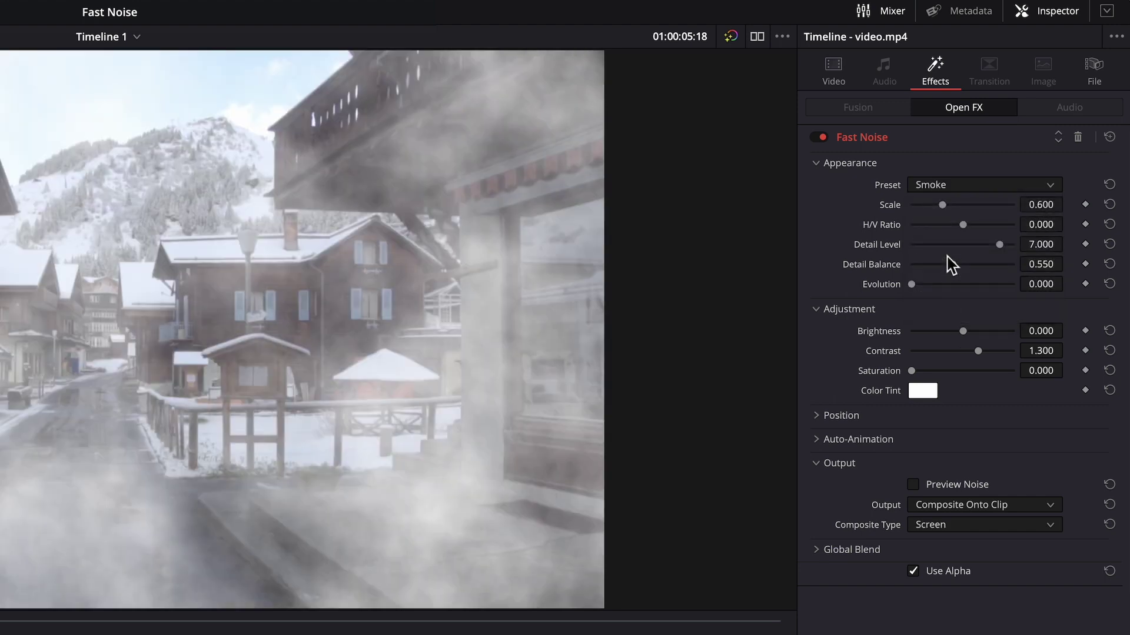
left_click(948, 186)
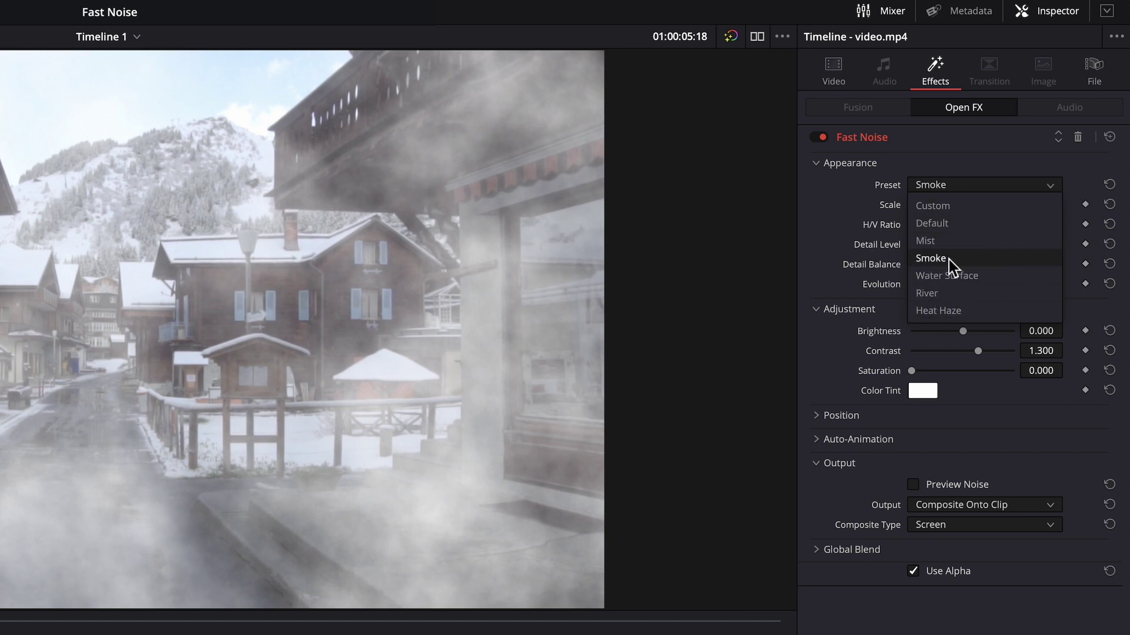
left_click(947, 259)
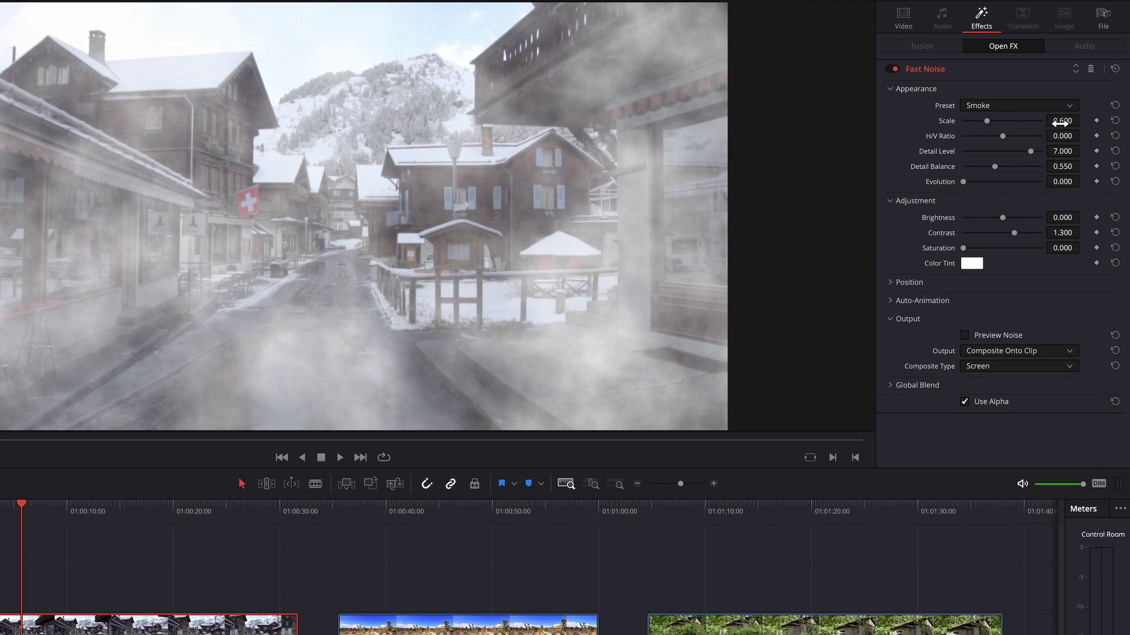
Adjust the Fast Noise Scale until it reads 0.634
mouse_move(1060, 122)
left_mouse_down()
mouse_move(1114, 121)
mouse_move(1062, 126)
left_mouse_up()
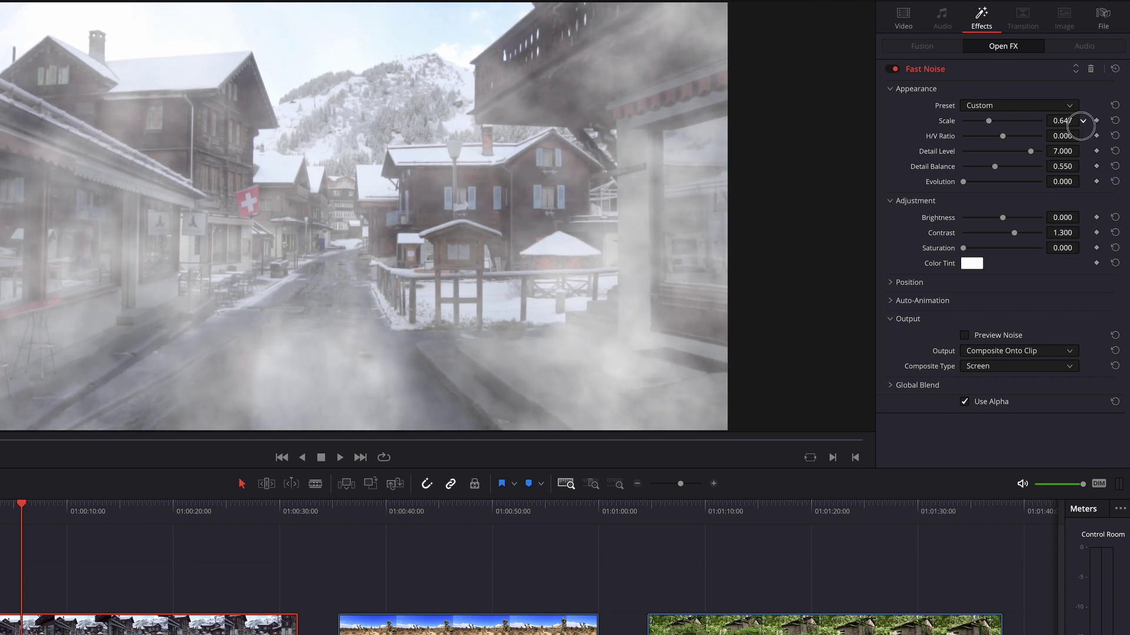
mouse_move(1062, 126)
left_mouse_down()
mouse_move(1045, 135)
mouse_move(1085, 135)
left_mouse_up()
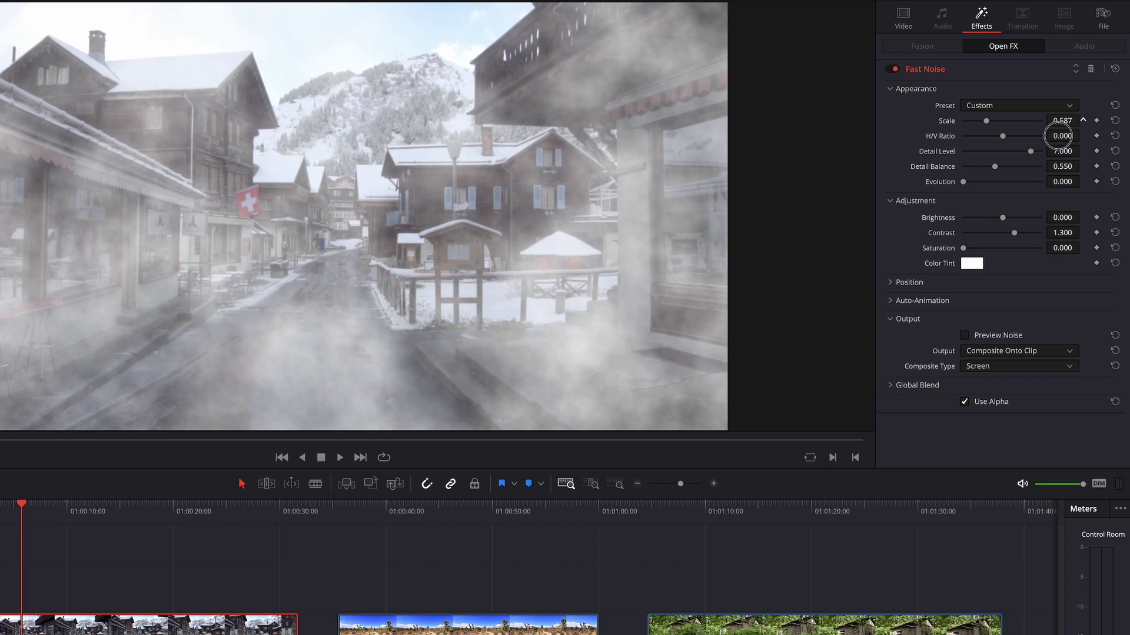
left_click_drag(1085, 135, 1066, 126)
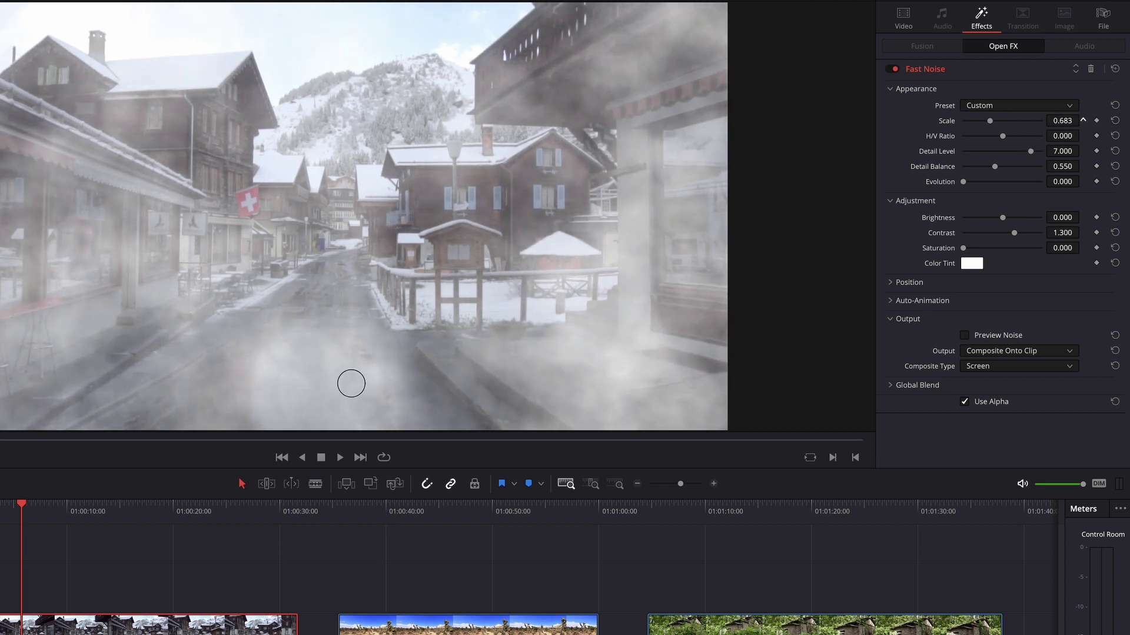
left_click_drag(354, 383, 311, 385)
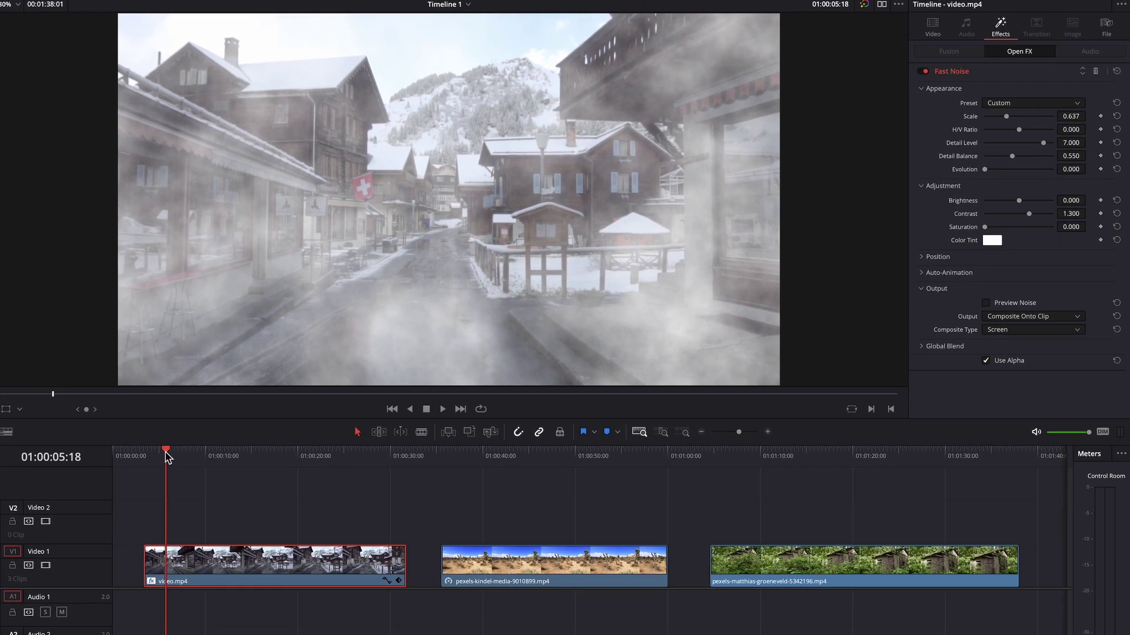
left_click_drag(166, 458, 147, 458)
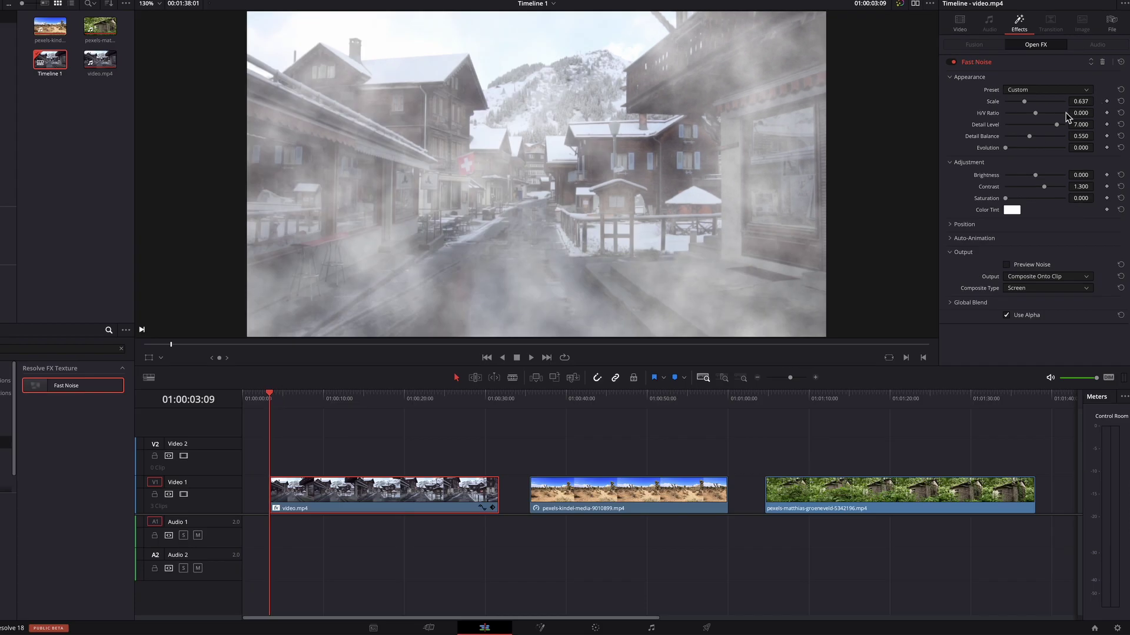
left_click_drag(1080, 101, 1074, 107)
Play the village clip with the Fast Noise fog on, off, then on again to compare
key("space")
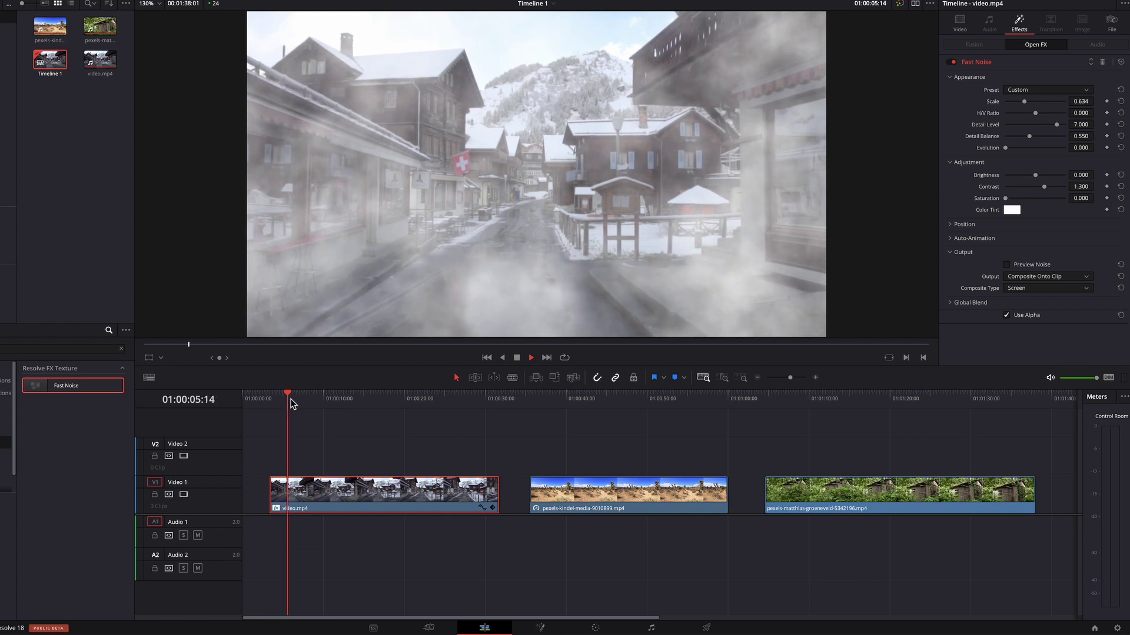
left_click(954, 62)
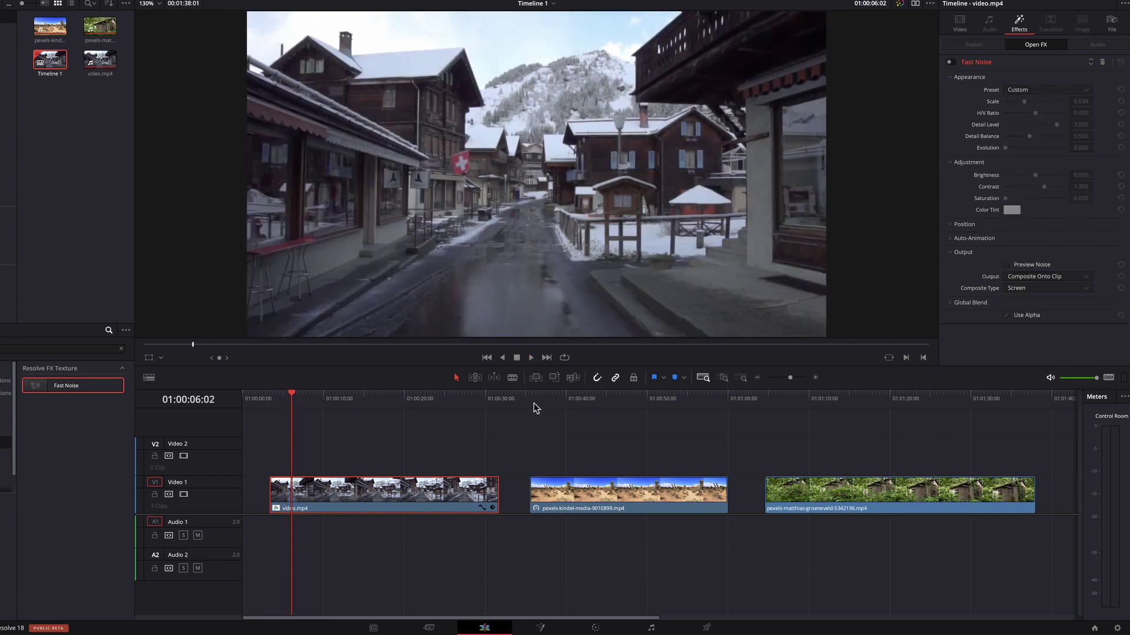
key("space")
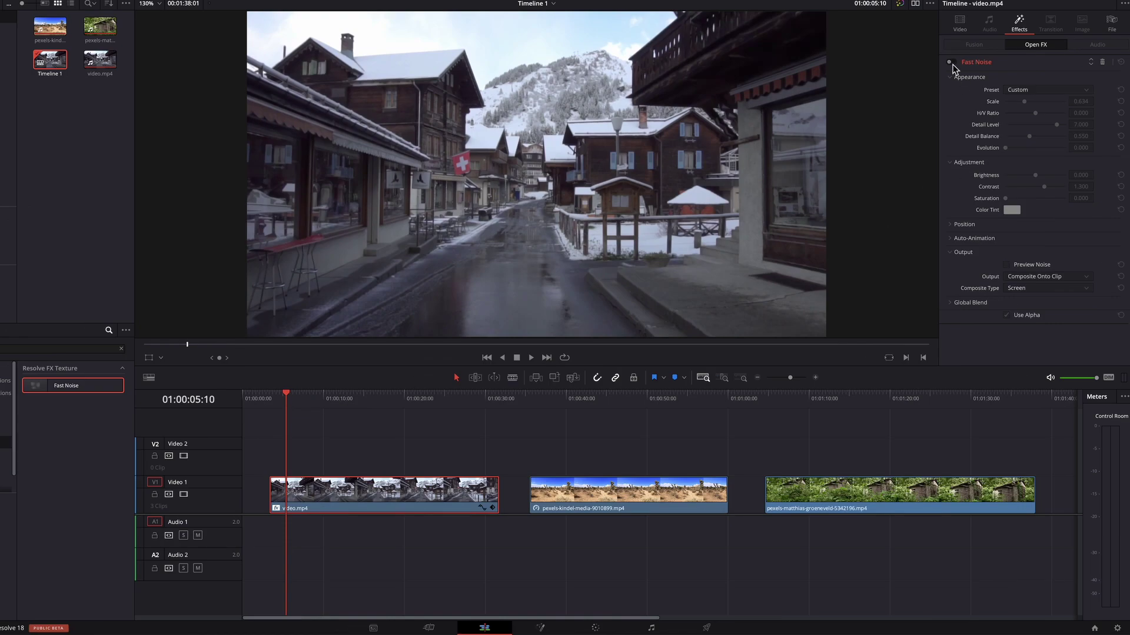
left_click(949, 61)
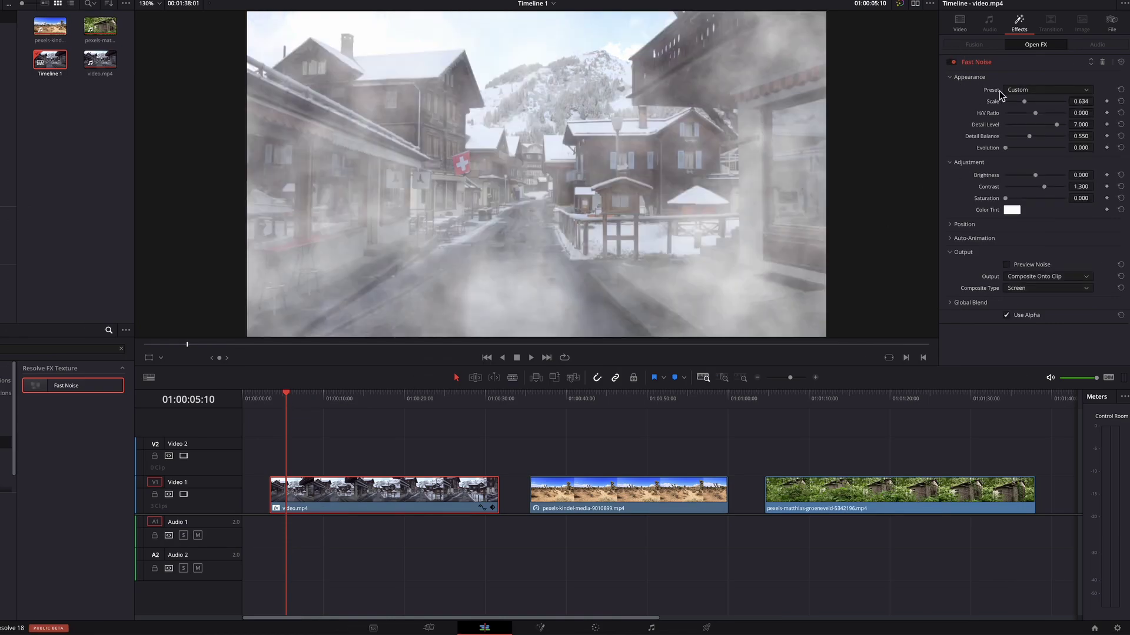
key("space")
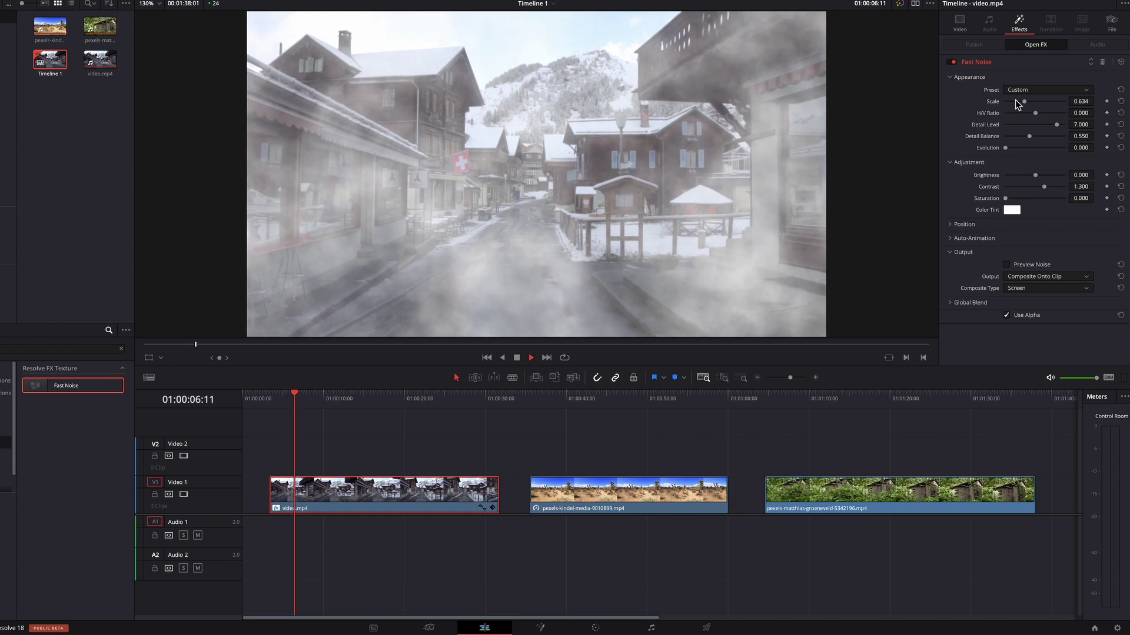
key("space")
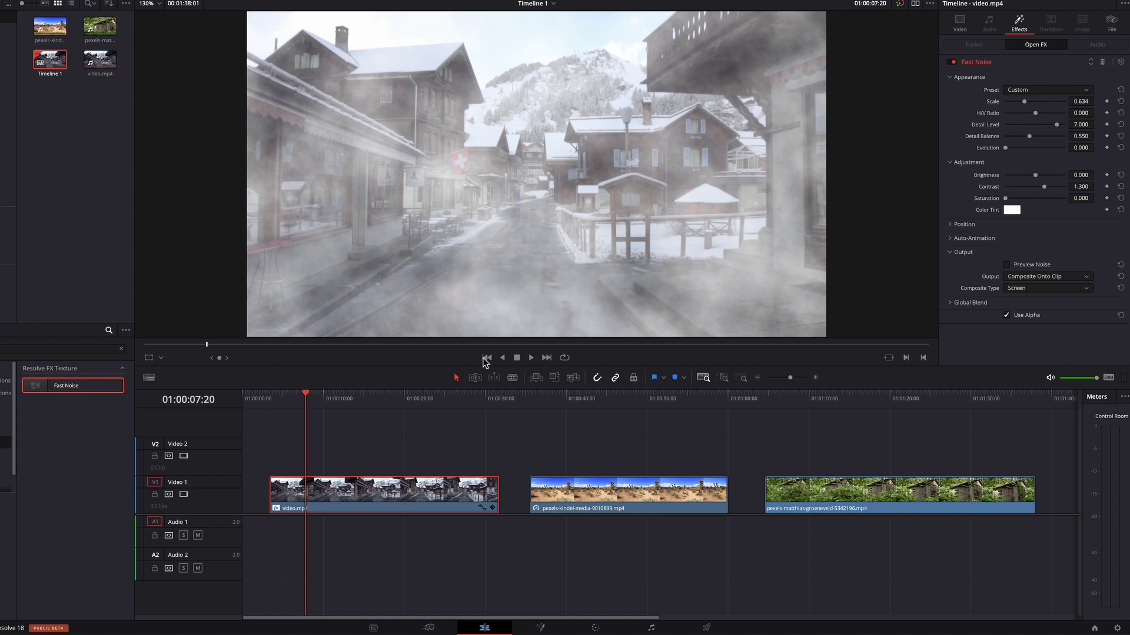
Keyframe the fog Scale small near the clip start and 2.000 on the last frame
left_click_drag(305, 399, 270, 400)
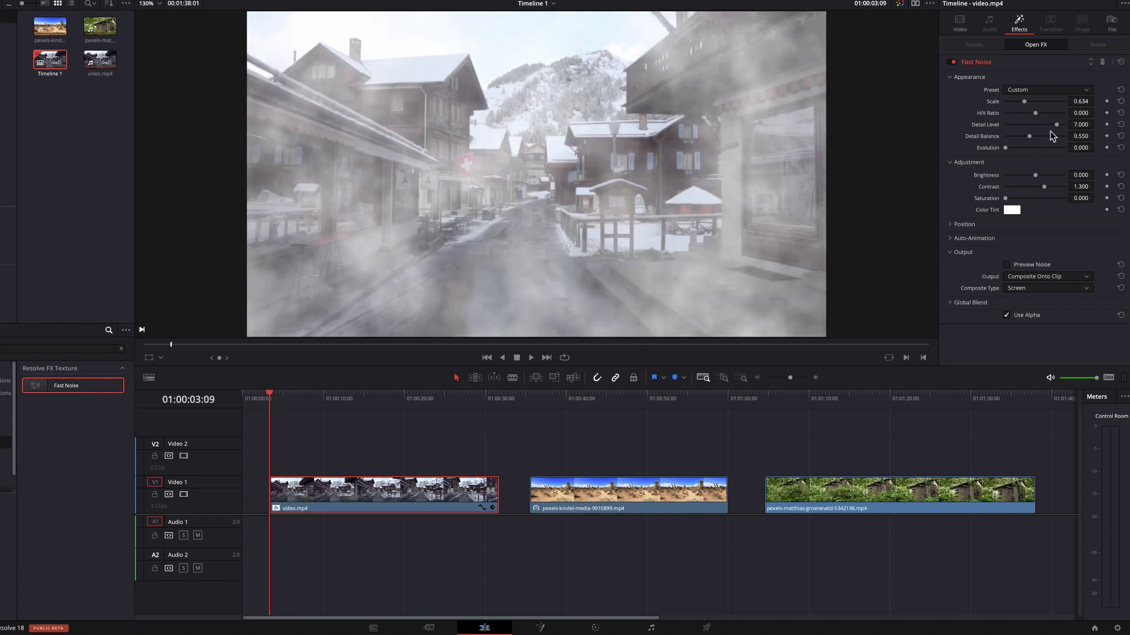
left_click_drag(1078, 101, 926, 137)
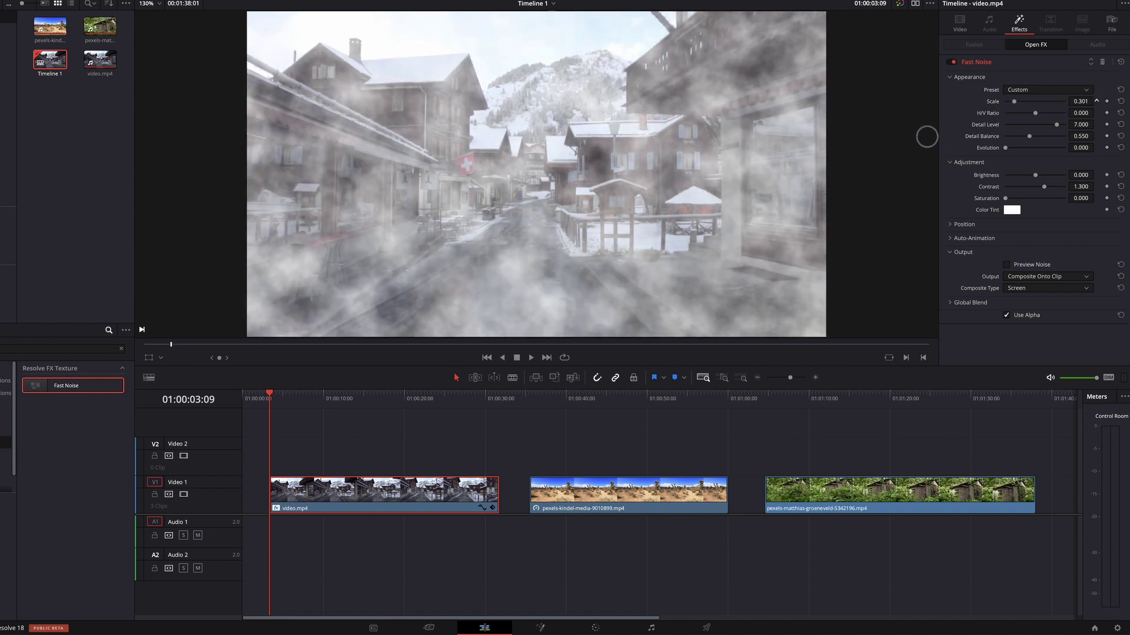
left_click_drag(926, 137, 930, 137)
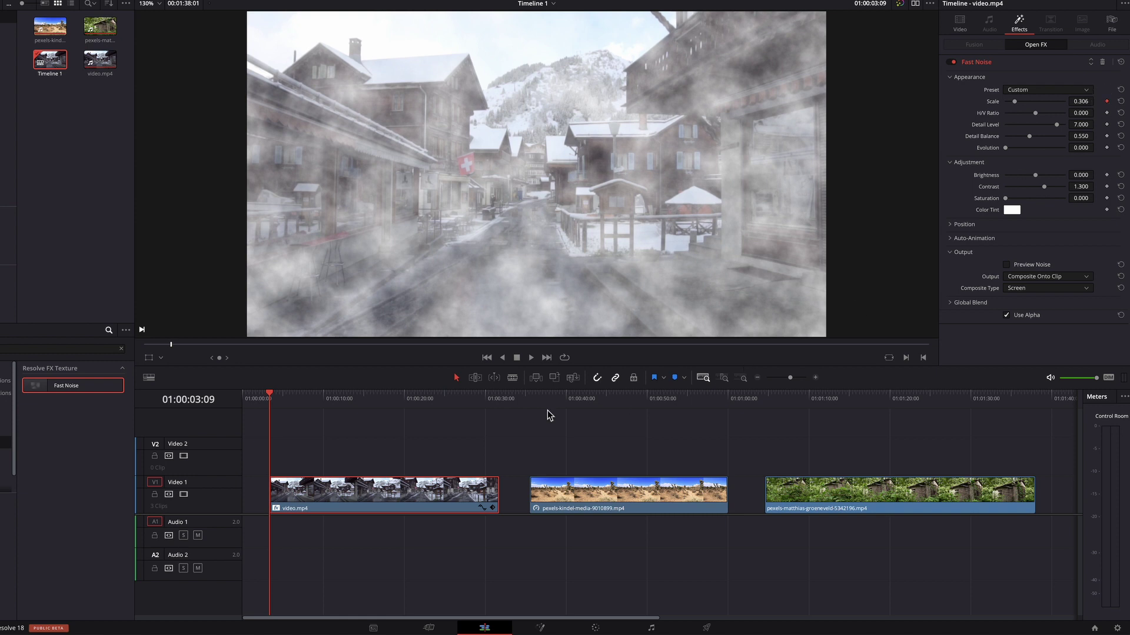
left_click_drag(274, 402, 493, 412)
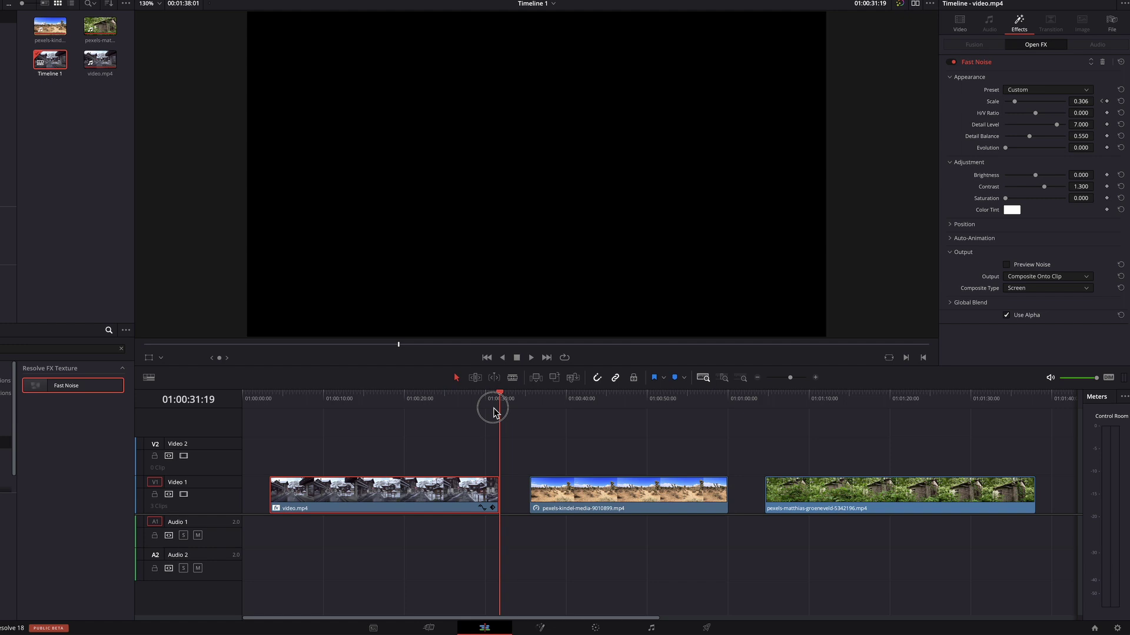
key("Left")
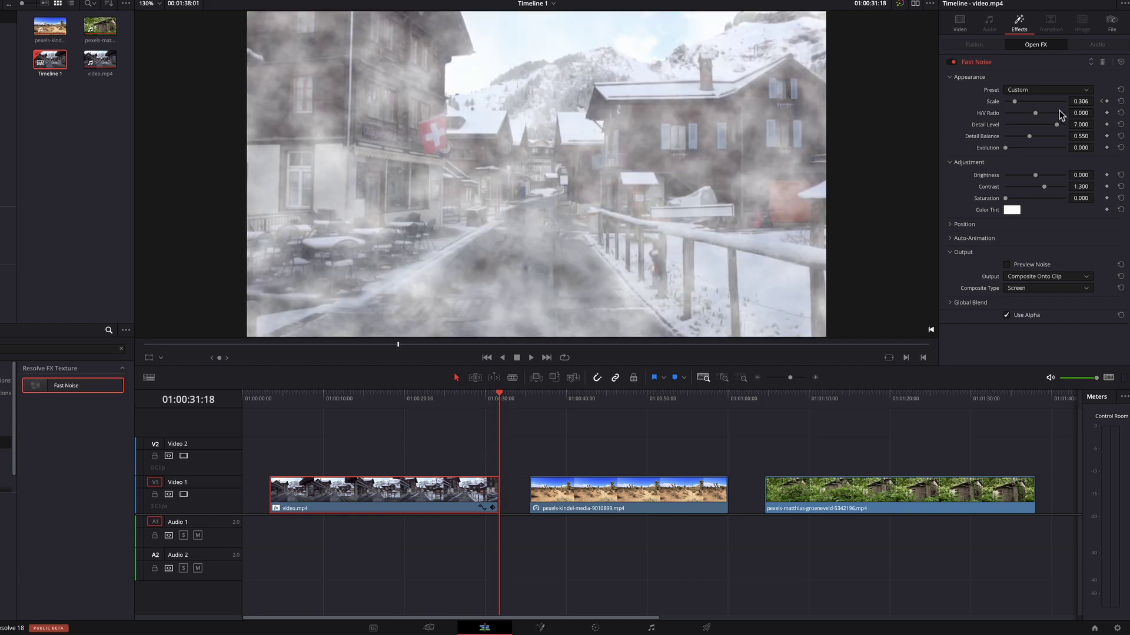
left_click_drag(1015, 101, 1078, 109)
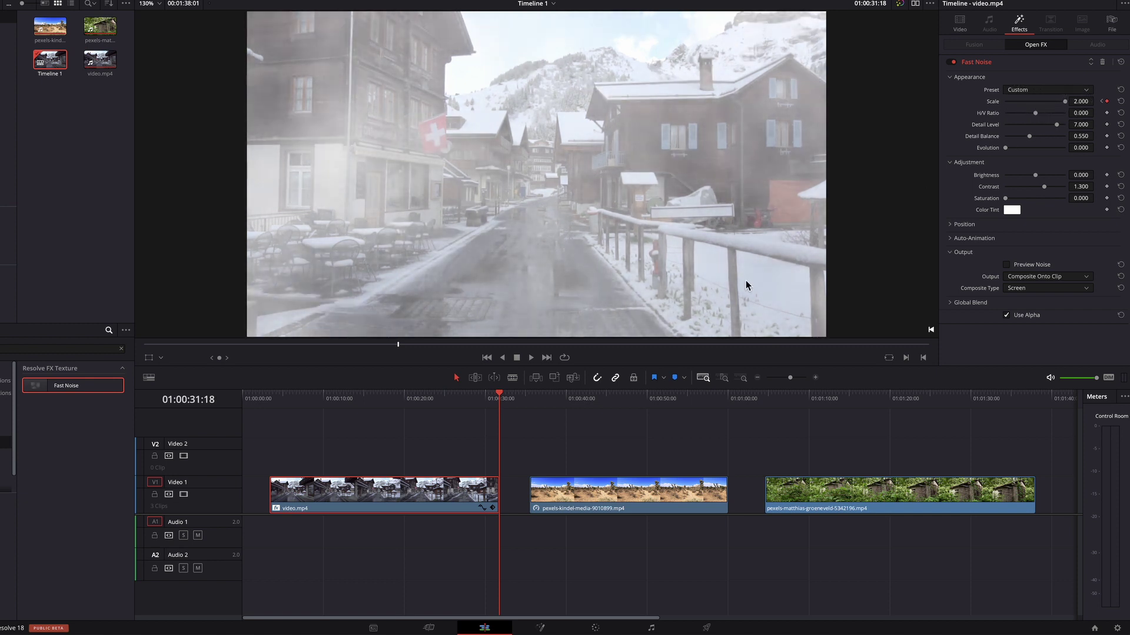
Review the animated fog, lowering the starting Scale to 0.253 and replaying
left_click(279, 402)
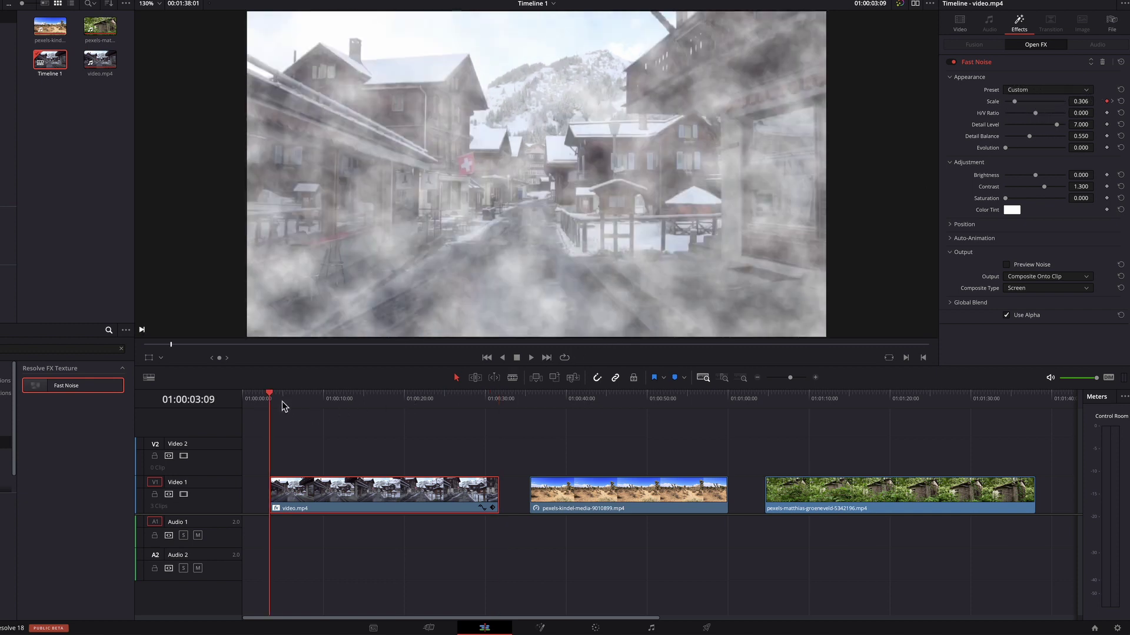
key("space")
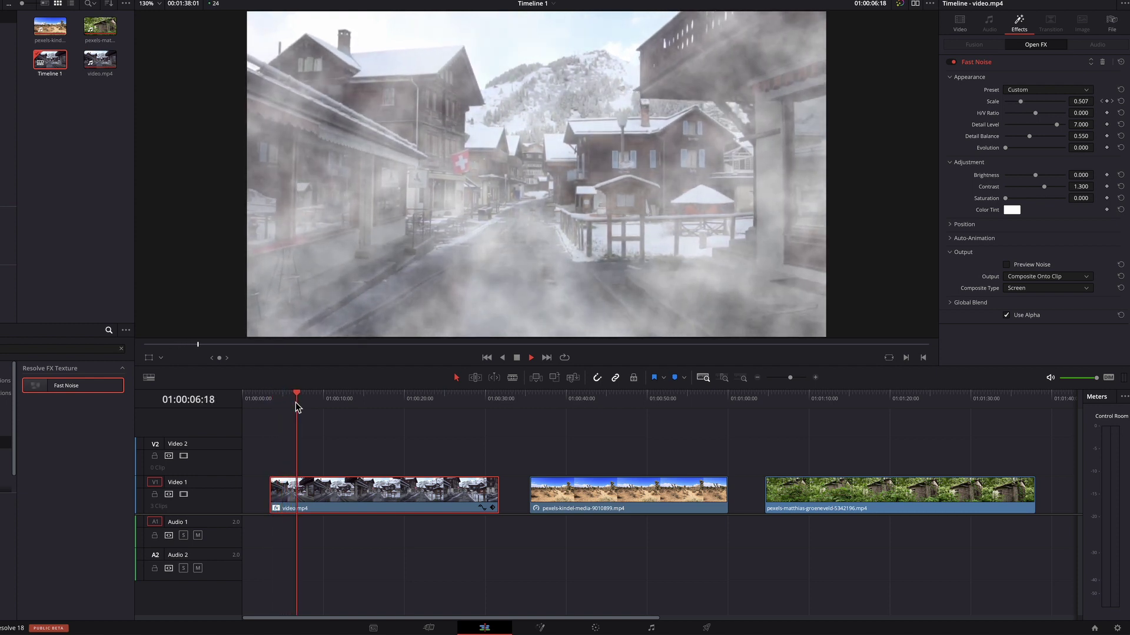
key("space")
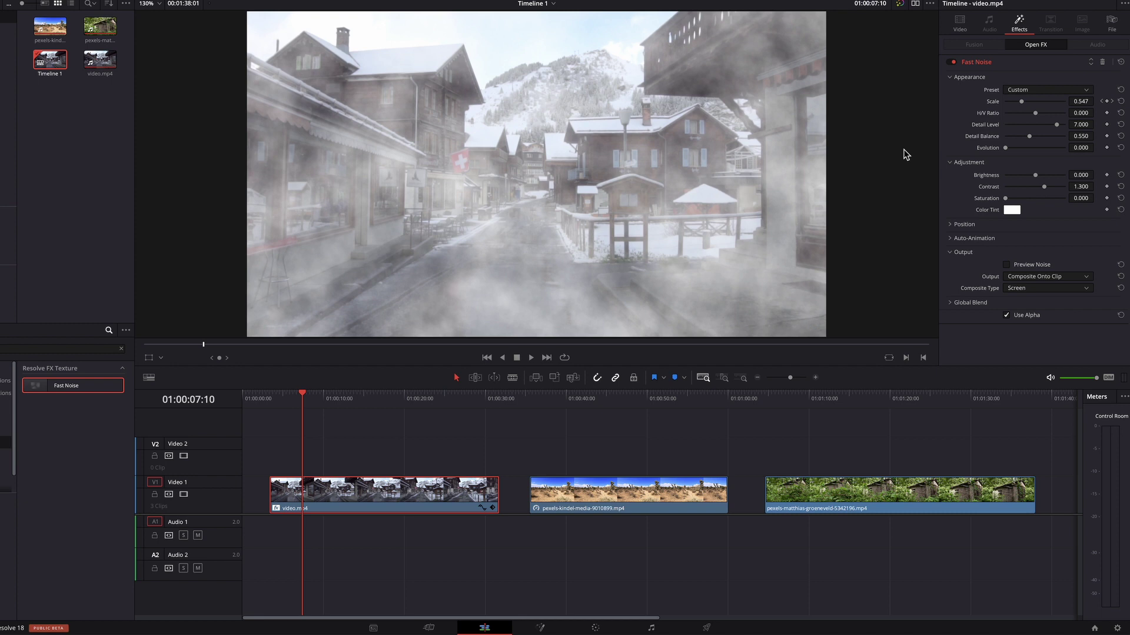
left_click(277, 401)
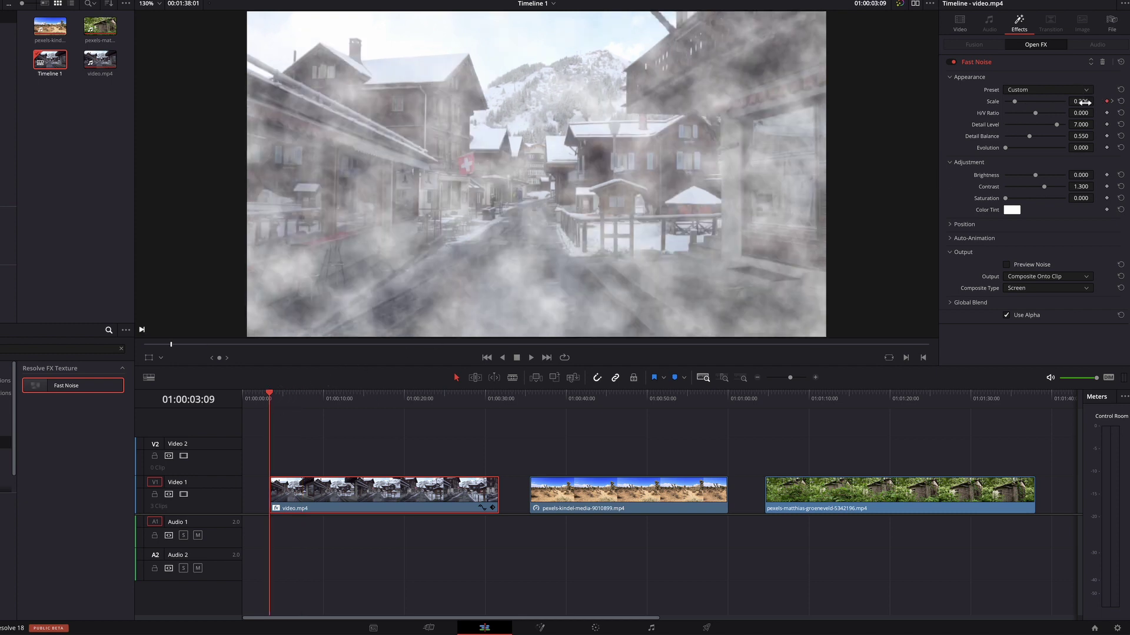
left_click_drag(1086, 103, 1057, 108)
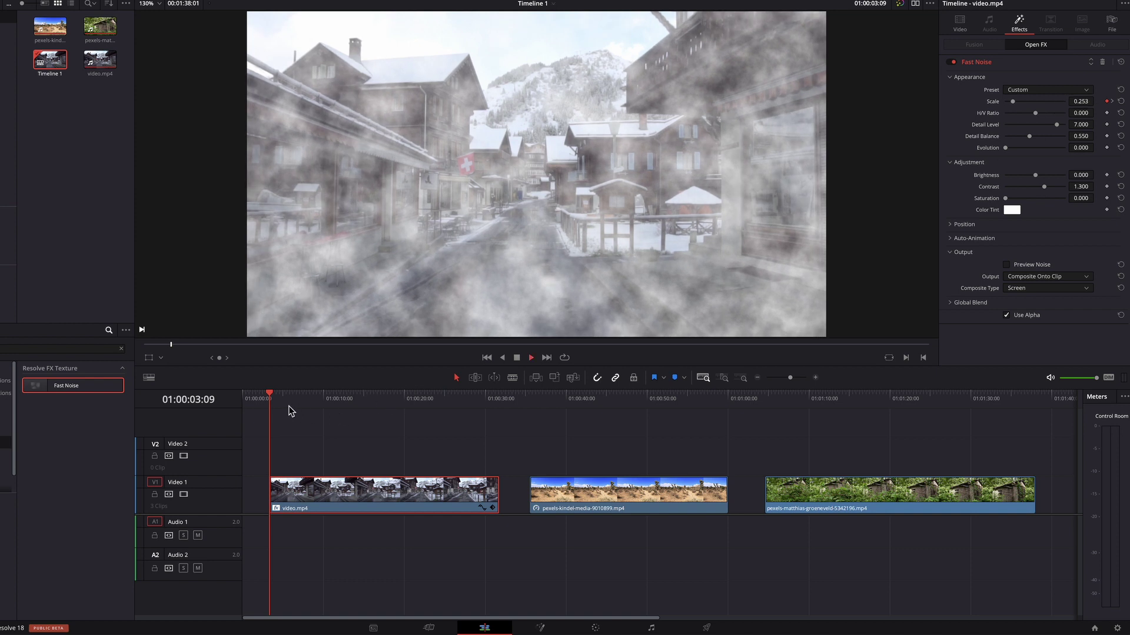
key("space")
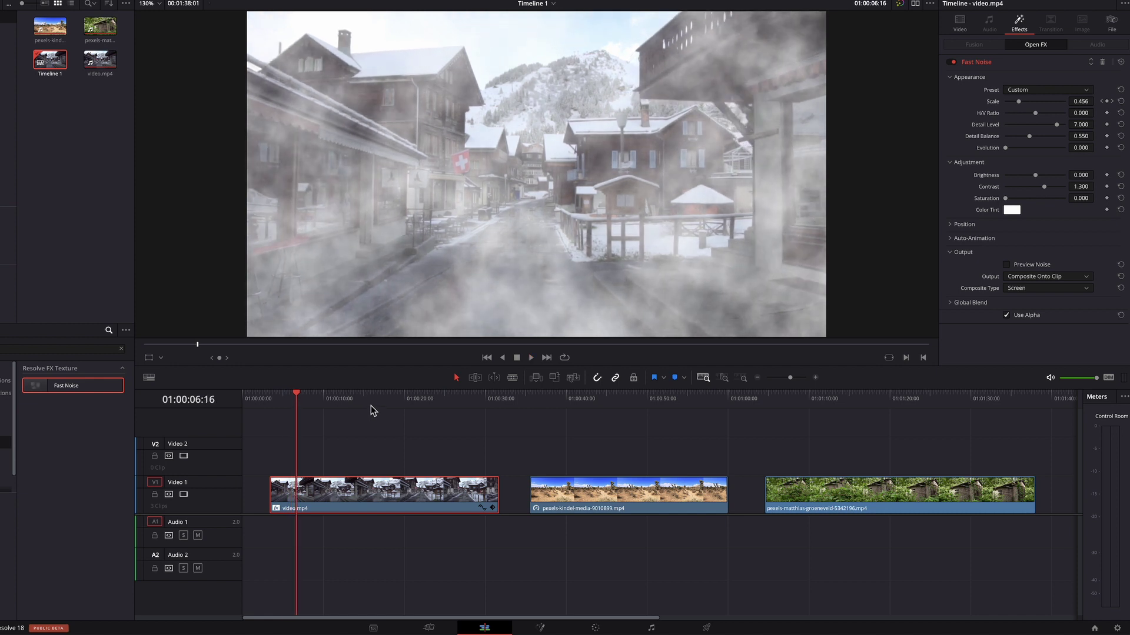
Drag Detail Level to 3.335, Brightness to -0.380 and Contrast to 0.450 for the village fog
left_click_drag(1057, 125, 1025, 125)
mouse_move(1080, 186)
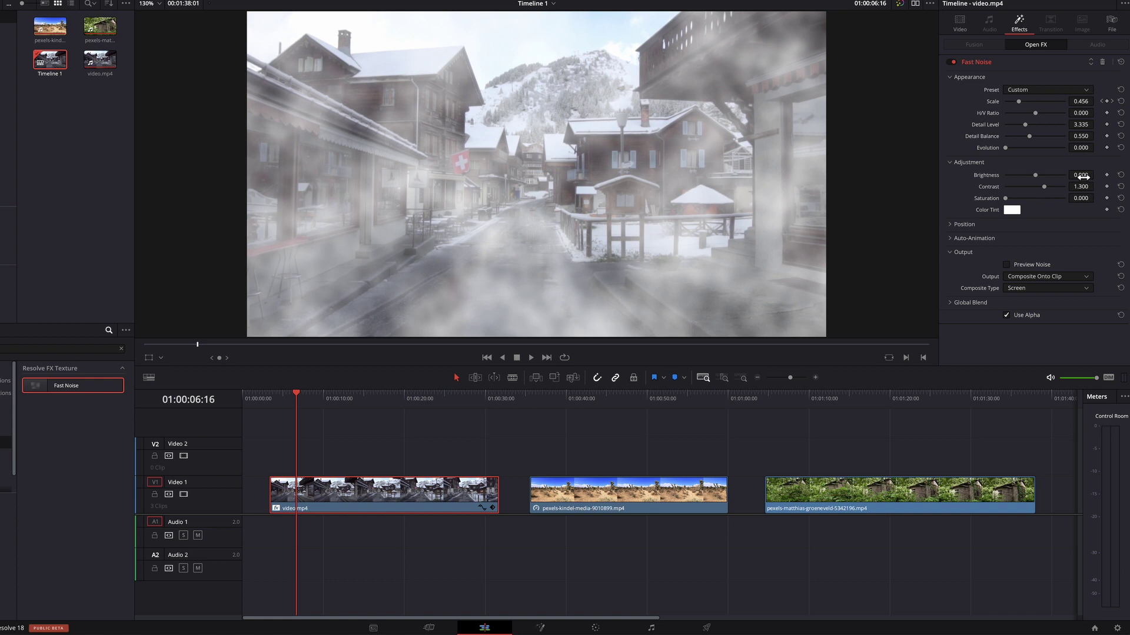
left_click_drag(1087, 176, 909, 207)
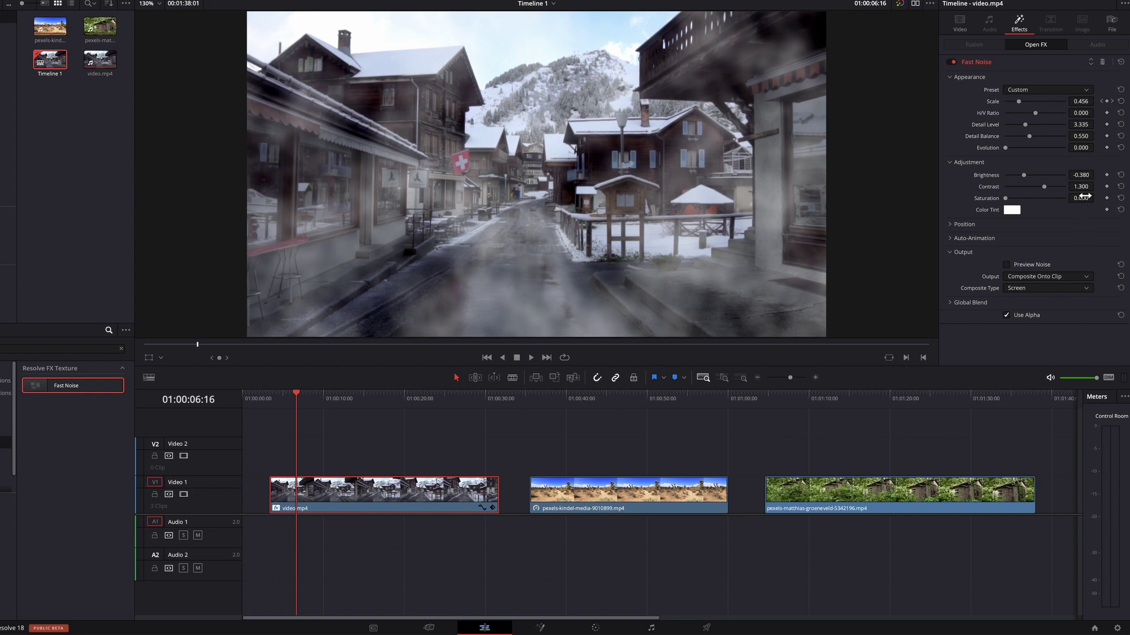
left_click_drag(1045, 187, 1021, 196)
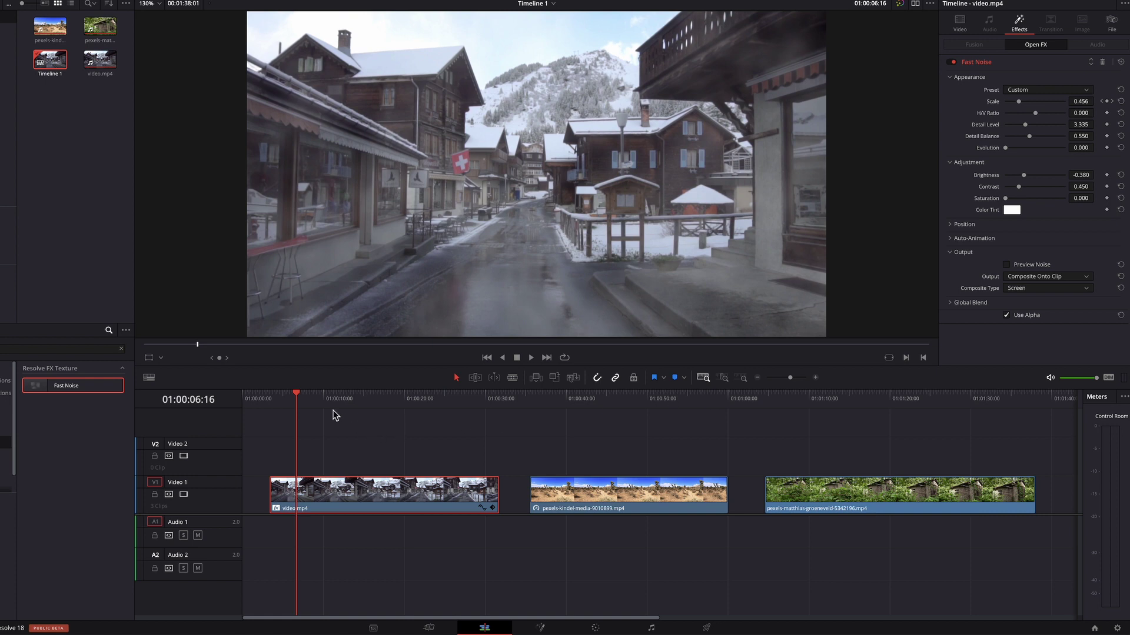
left_click_drag(300, 400, 271, 395)
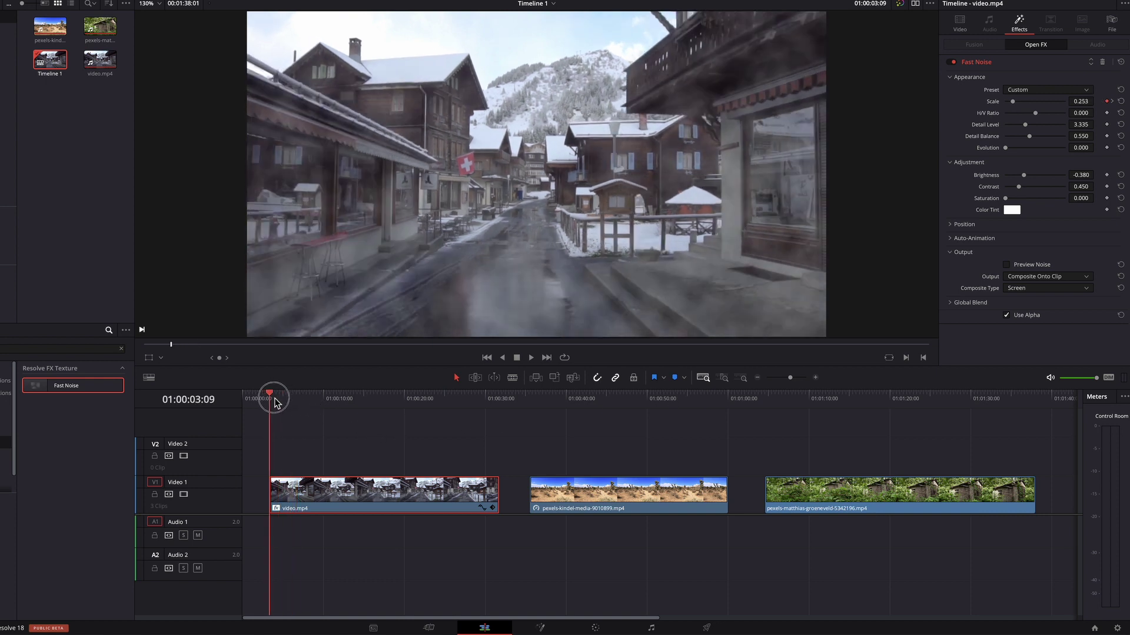
Play the adjusted fog, then replay the village clip from its start with Fast Noise disabled
key("space")
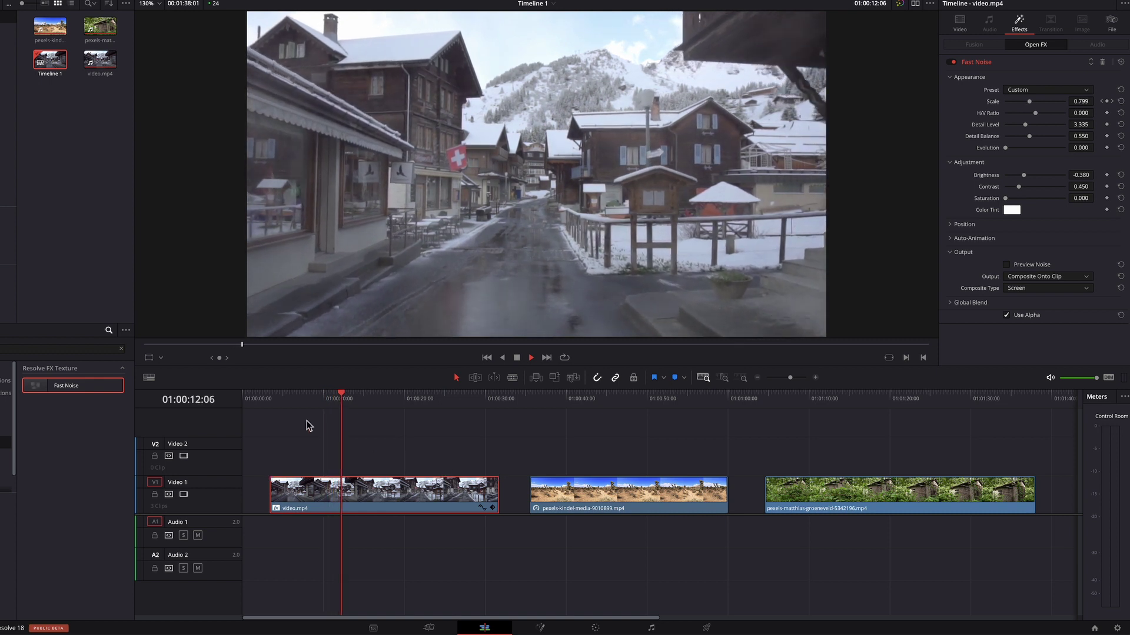
key("space")
left_click(275, 399)
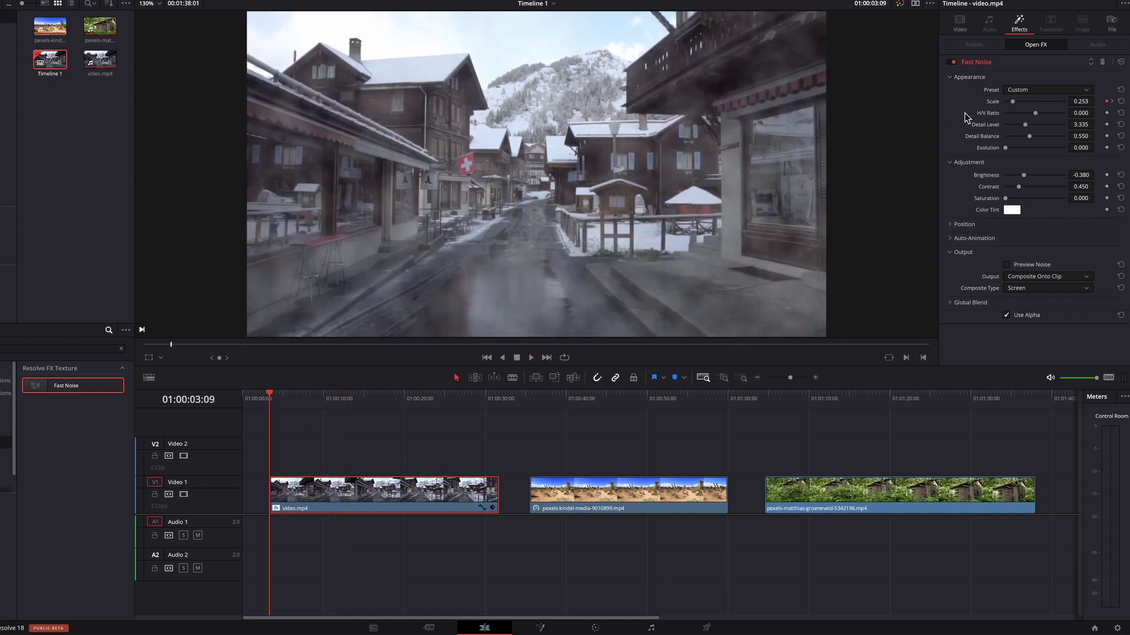
left_click(954, 63)
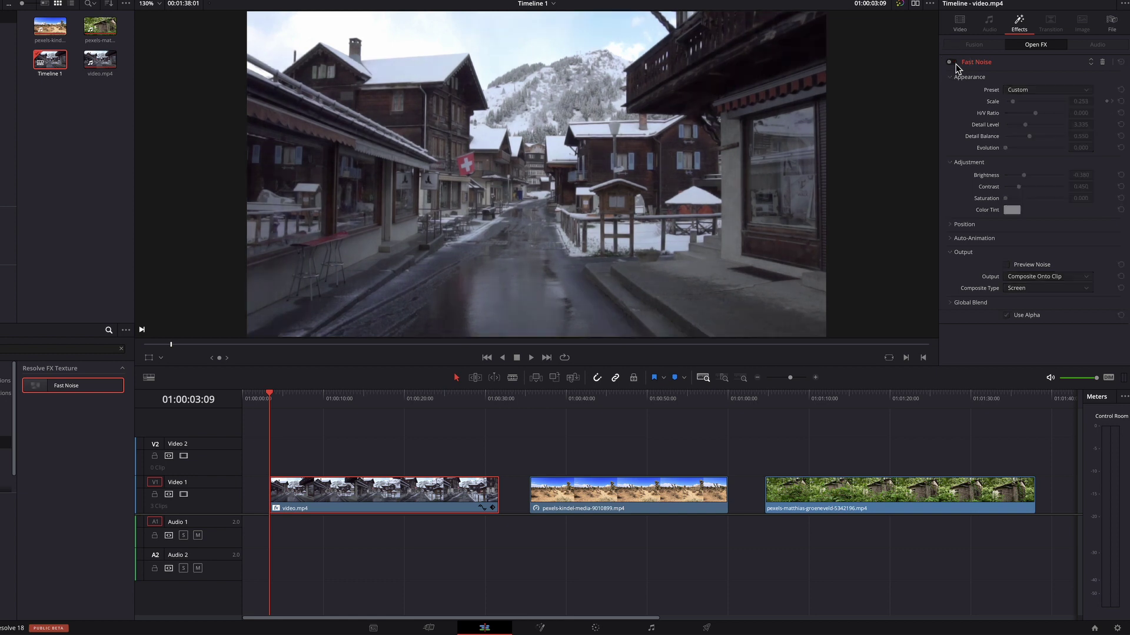
key("space")
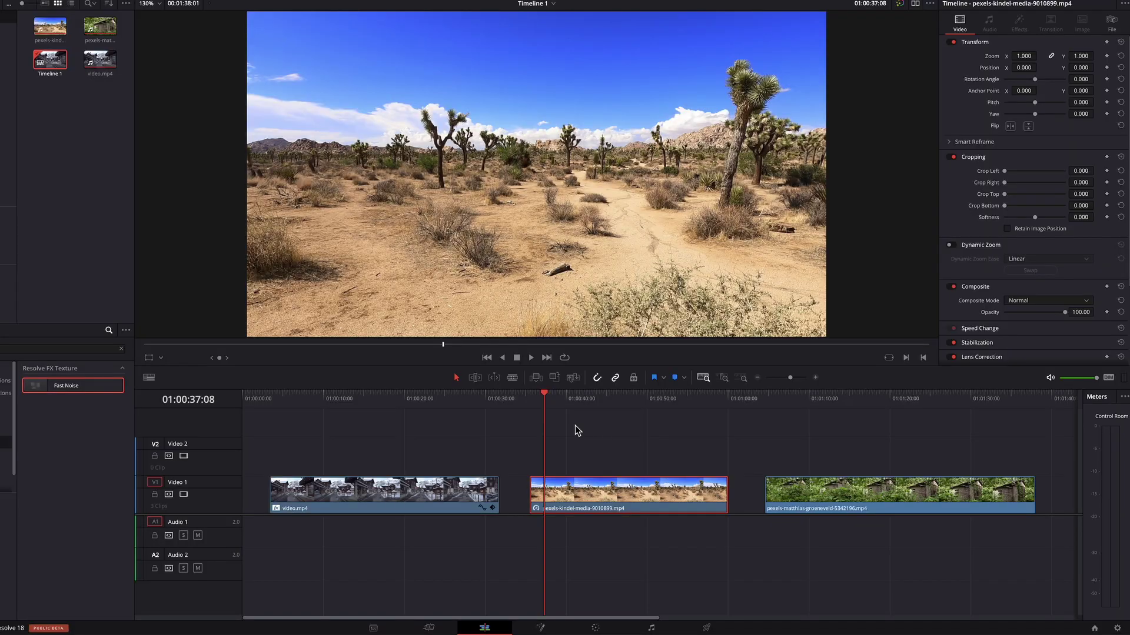
mouse_move(545, 397)
left_mouse_down()
mouse_move(640, 405)
mouse_move(547, 405)
left_mouse_up()
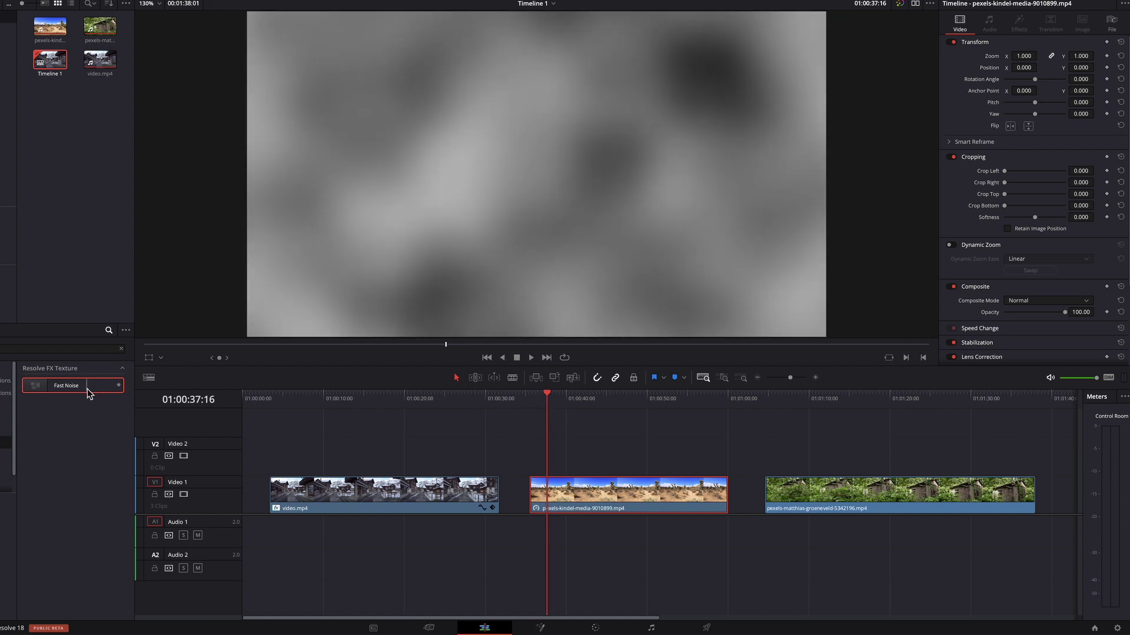
left_click_drag(106, 387, 580, 483)
left_click(1019, 26)
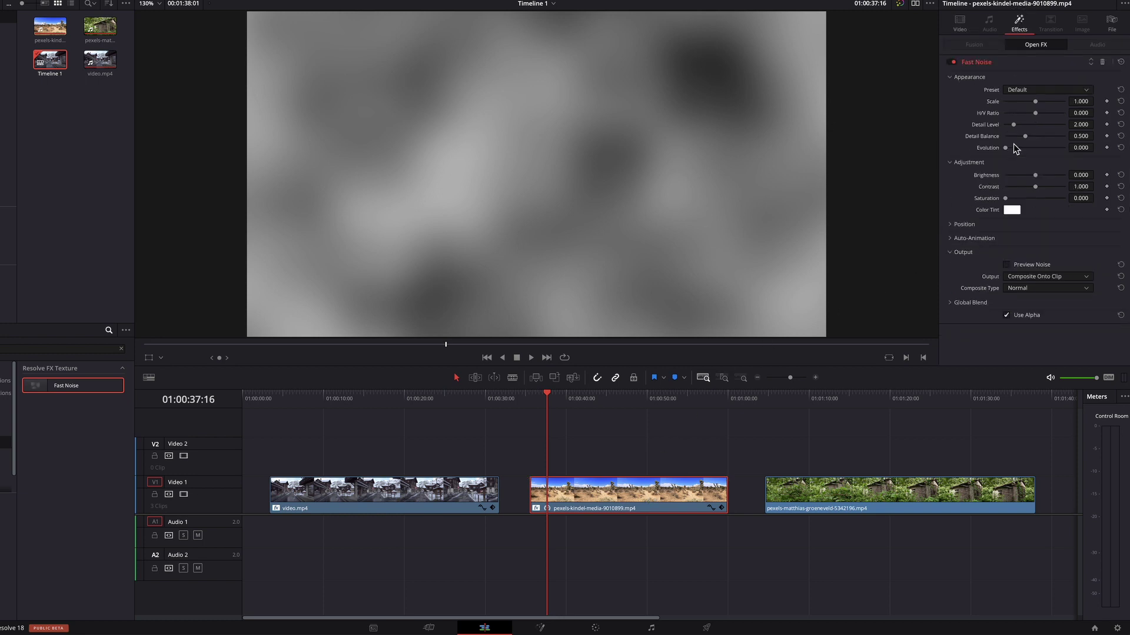
left_click(1028, 91)
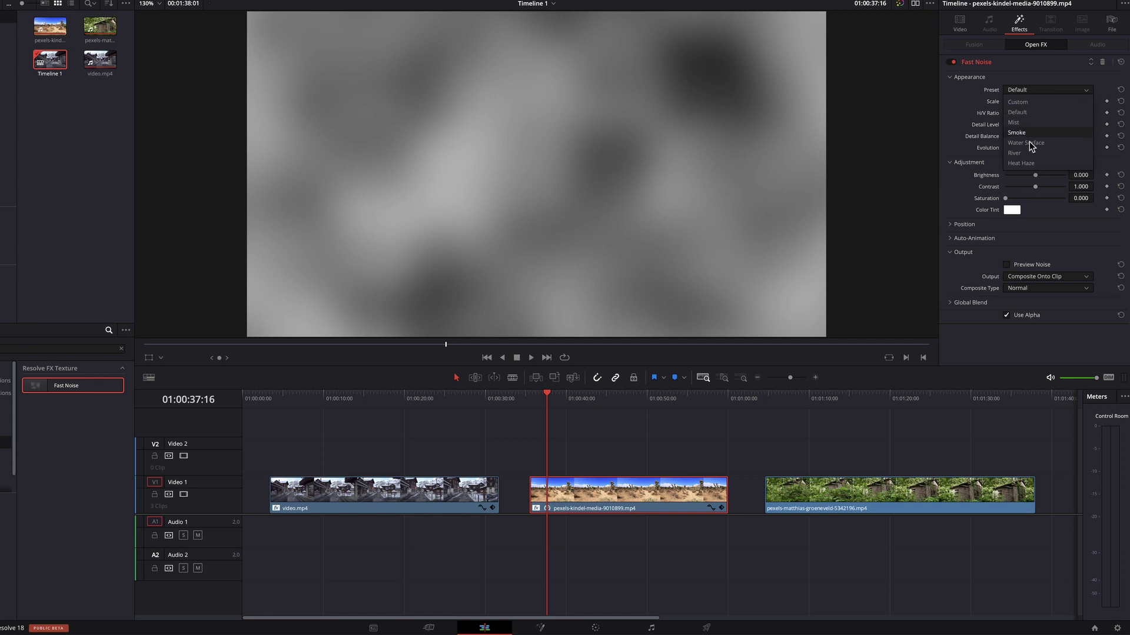
left_click(1026, 165)
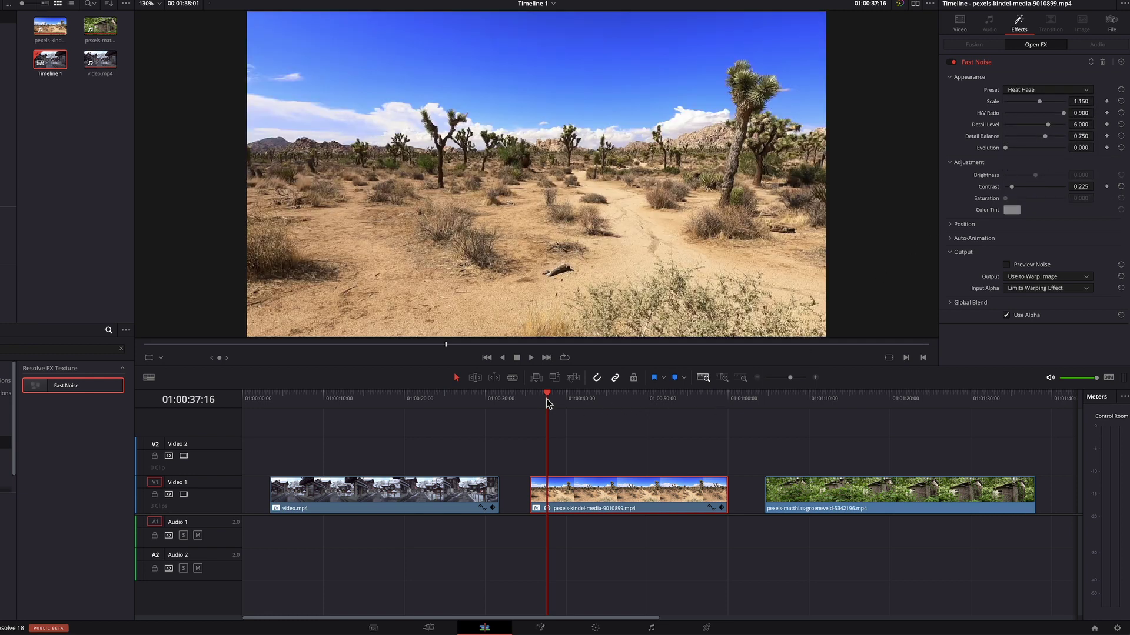
left_click_drag(546, 398, 542, 397)
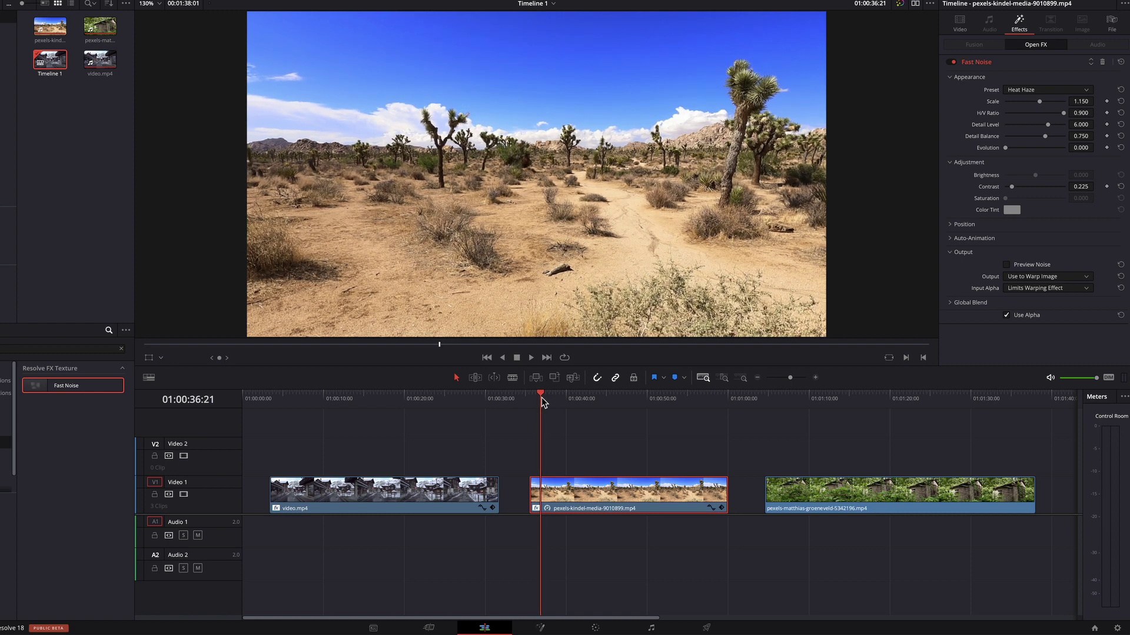
key("space")
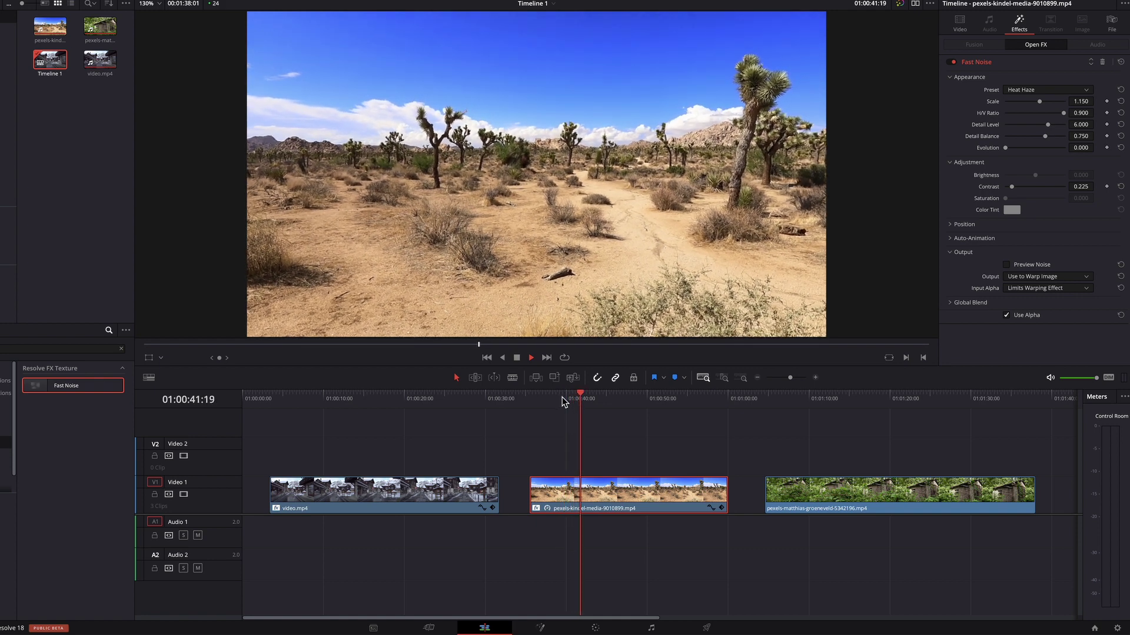
key("space")
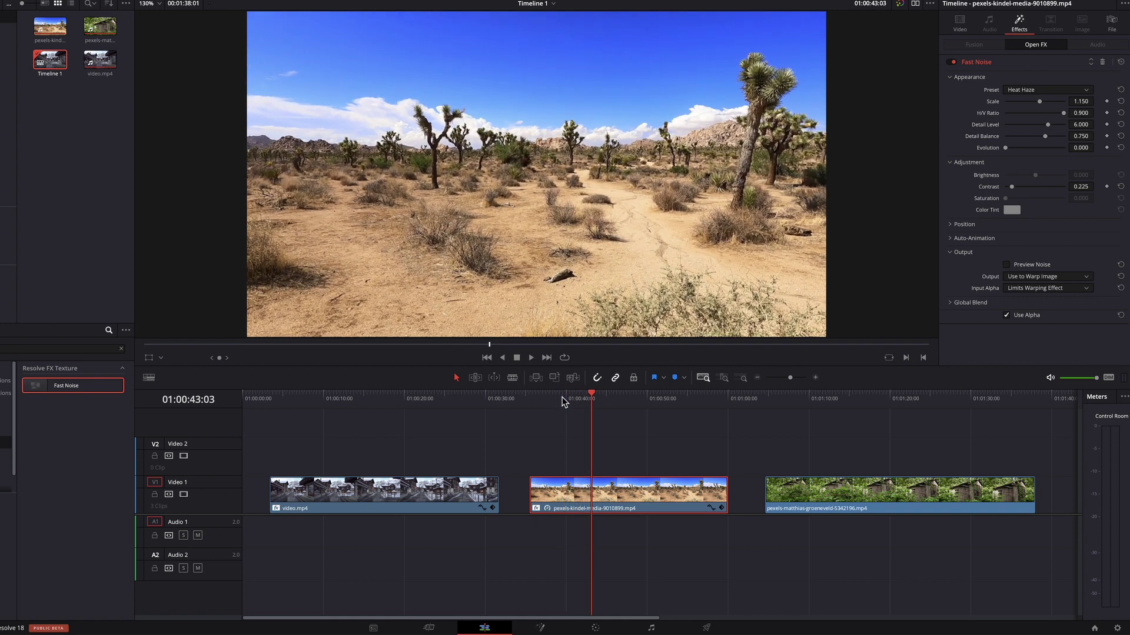
key("space")
key("space")
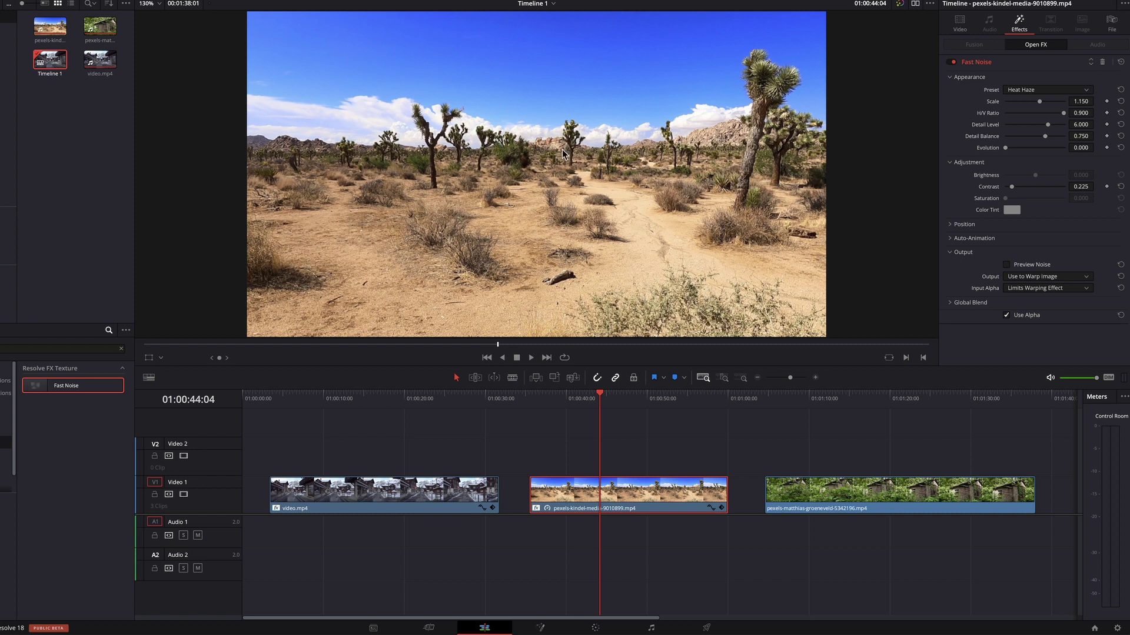
Park the playhead earlier in the desert clip and trash its Fast Noise effect
left_click(568, 400)
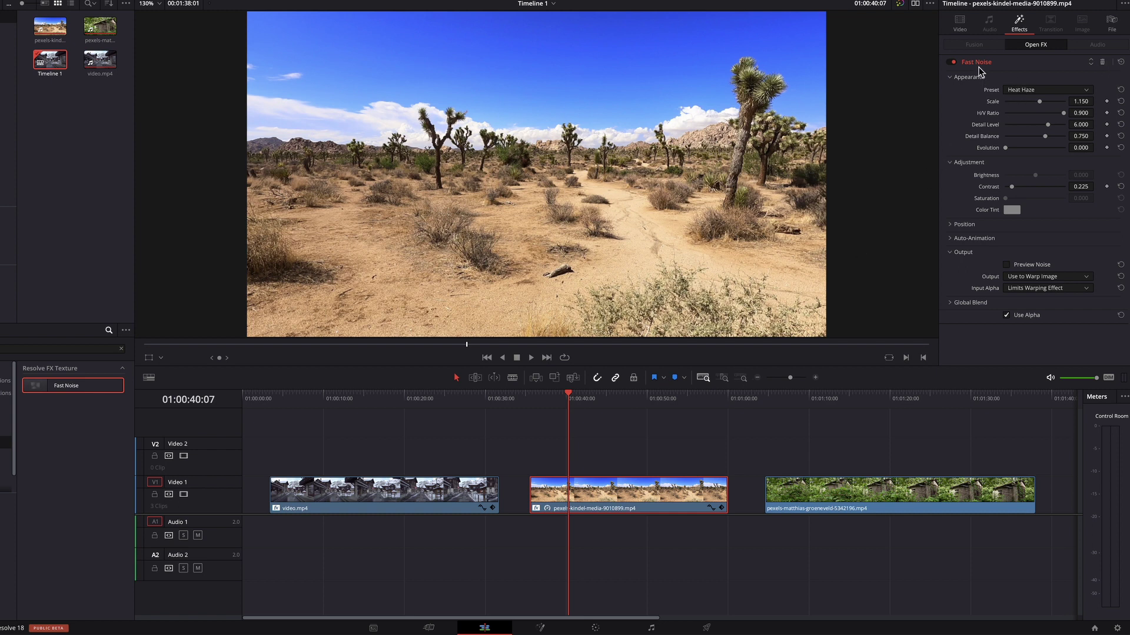
left_click(1102, 62)
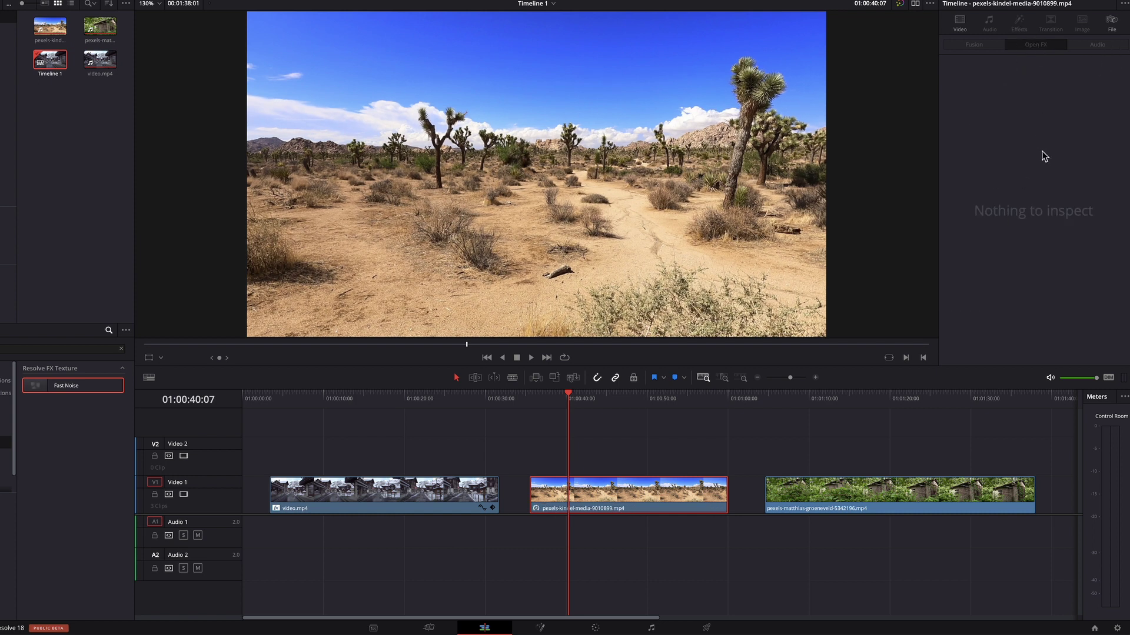
On the Color page, add serial node 02 after node 01 and show the Window palette
left_click(595, 628)
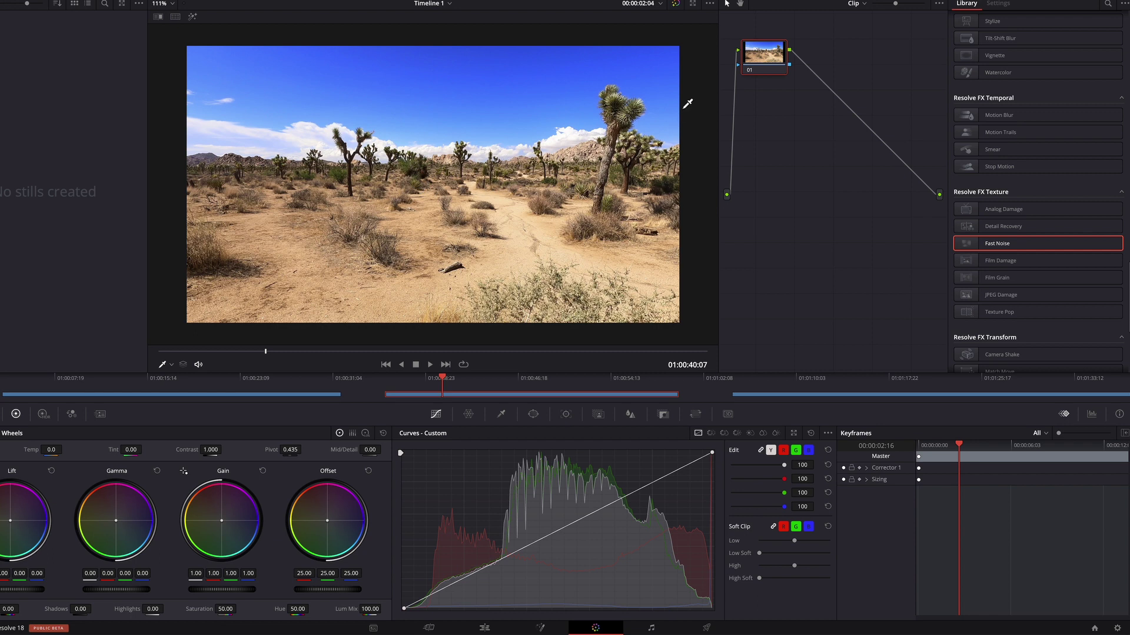
right_click(765, 64)
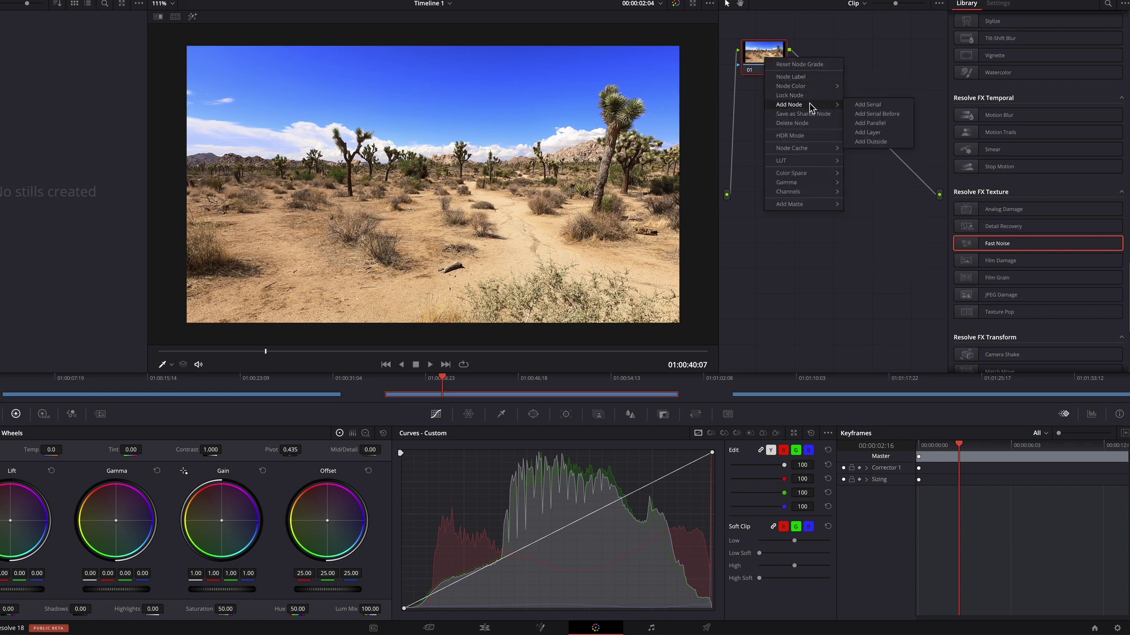
left_click(863, 109)
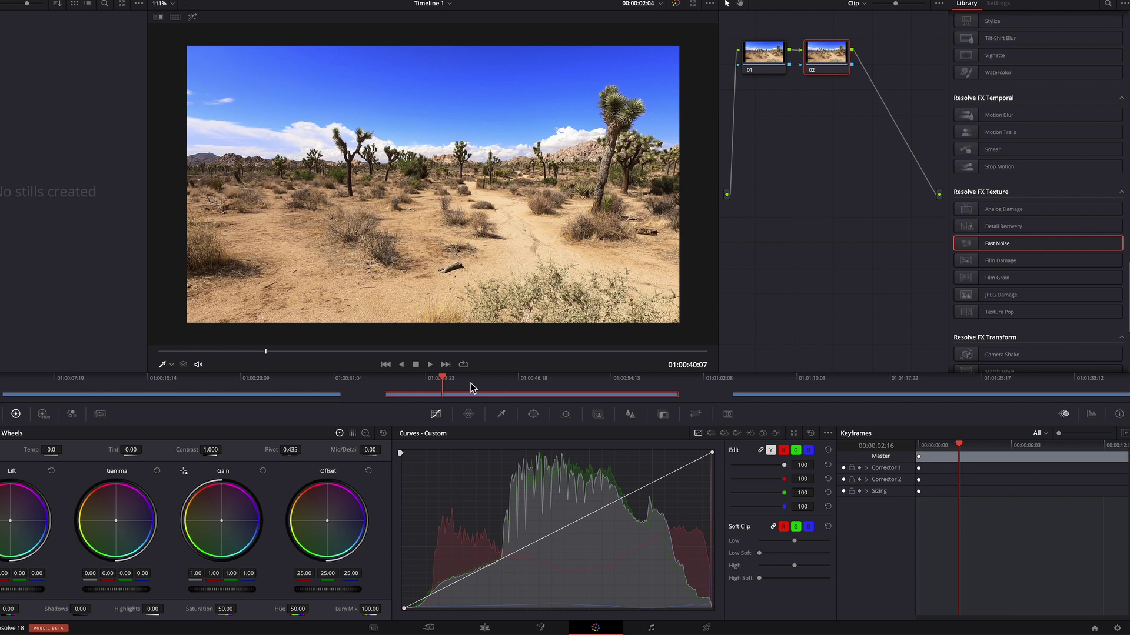
left_click(534, 415)
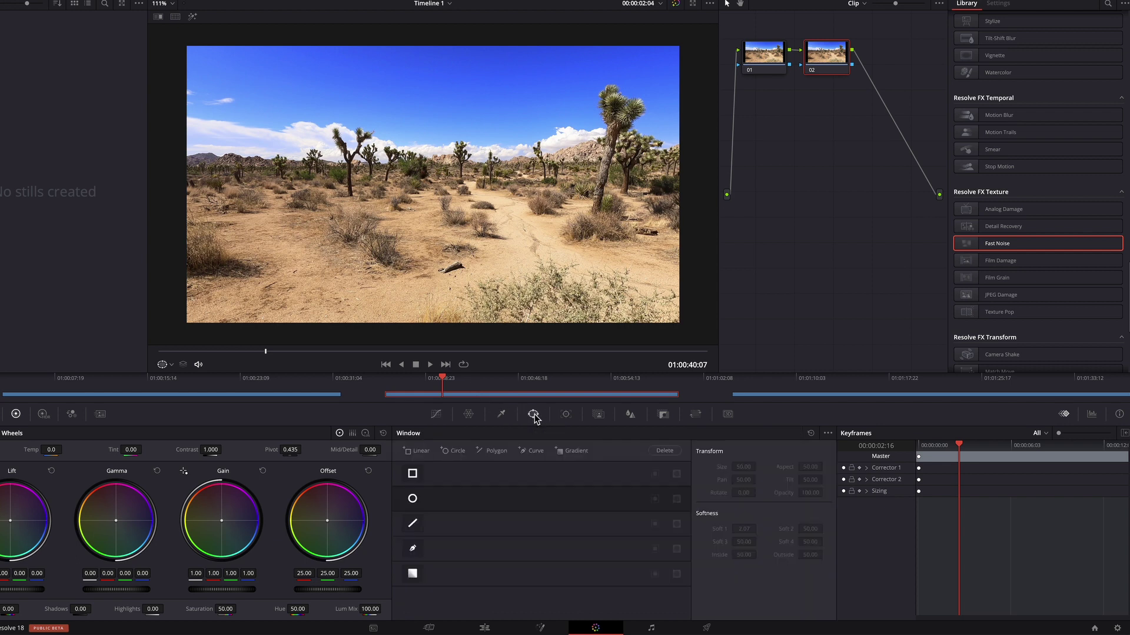
Enable a rectangle window on node 02, stretched full-width over the horizon with feathered top and bottom
left_click(436, 478)
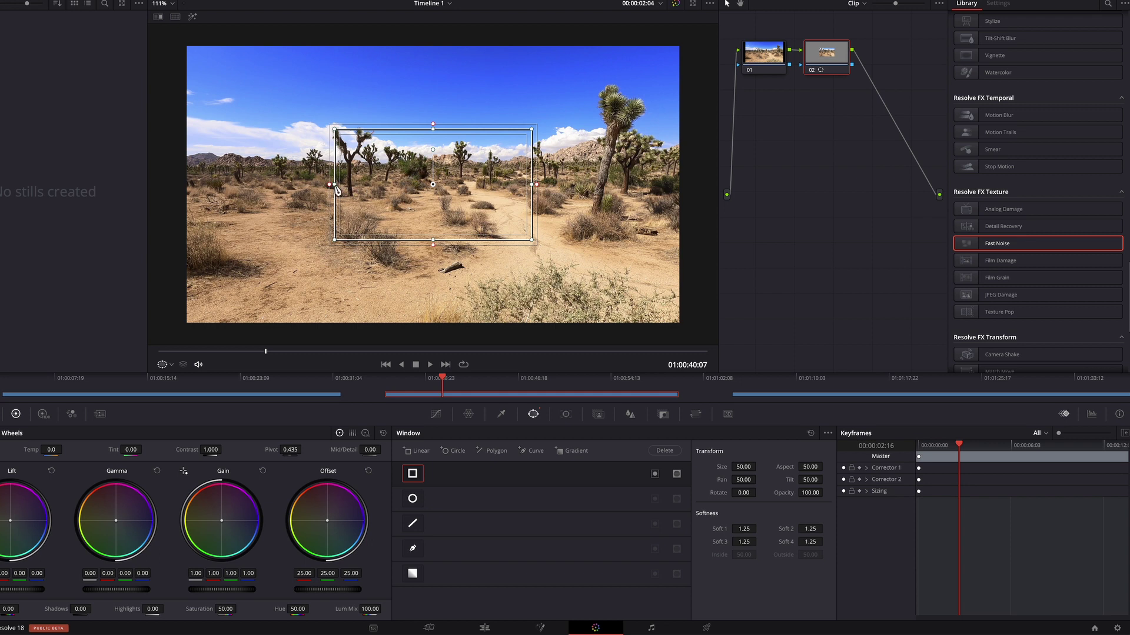
left_click_drag(337, 189, 168, 185)
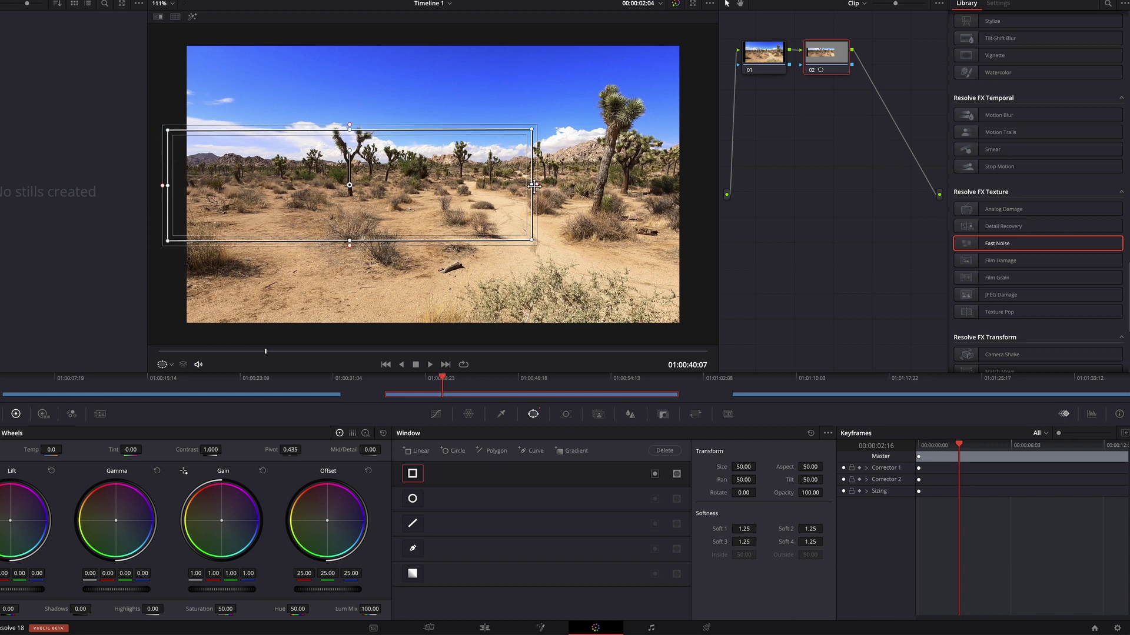
left_click_drag(534, 186, 691, 182)
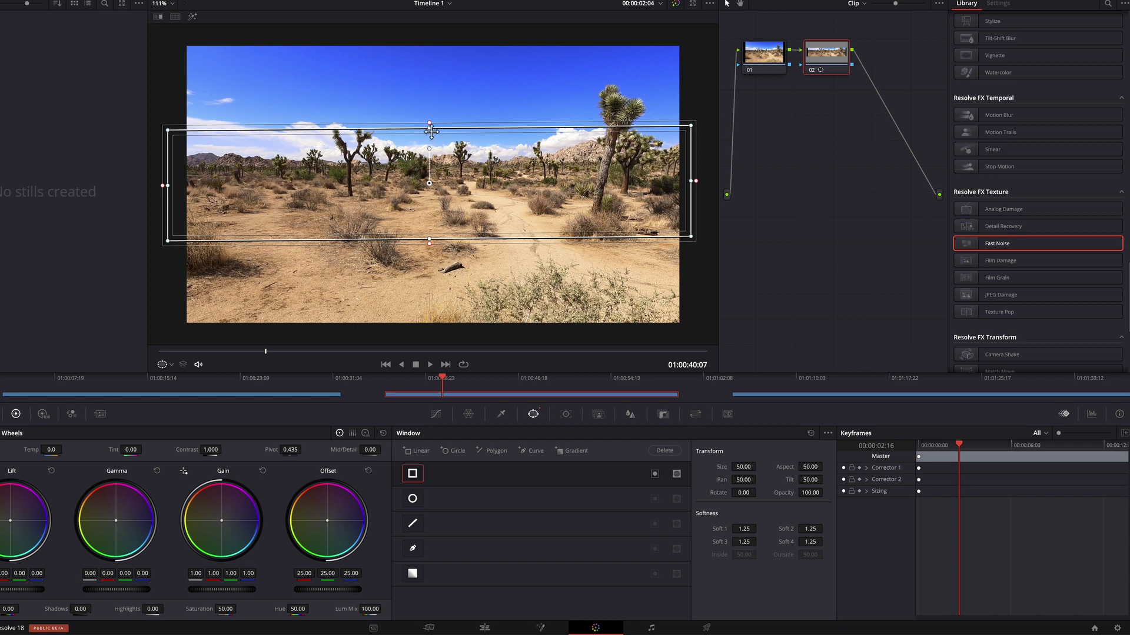
left_click_drag(430, 130, 433, 34)
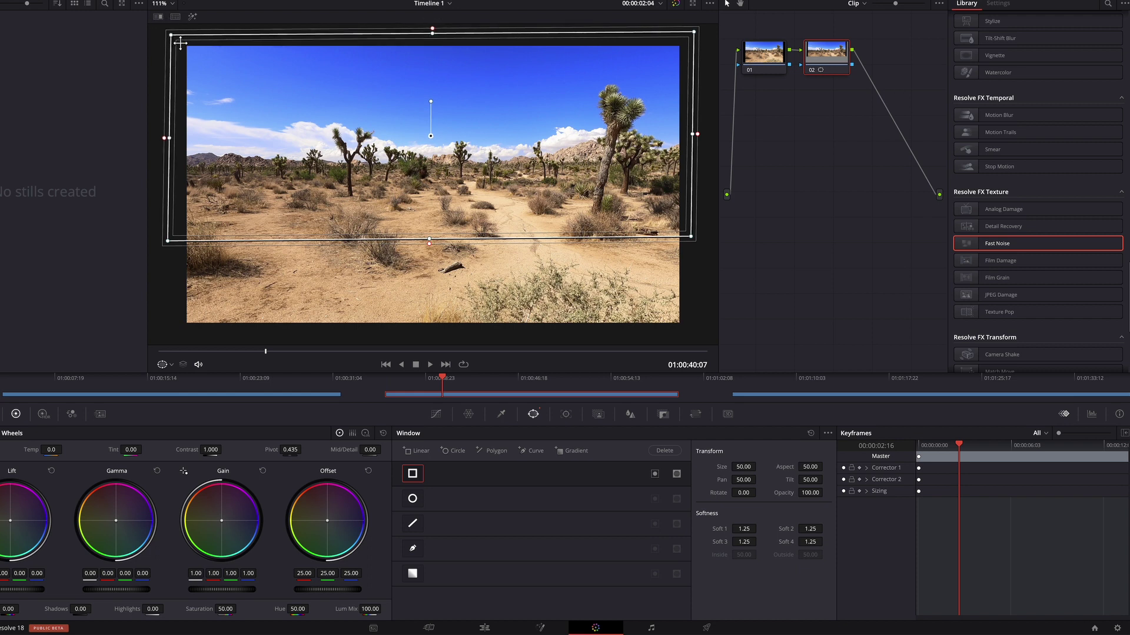
mouse_move(429, 240)
left_mouse_down()
mouse_move(430, 205)
mouse_move(427, 251)
left_mouse_up()
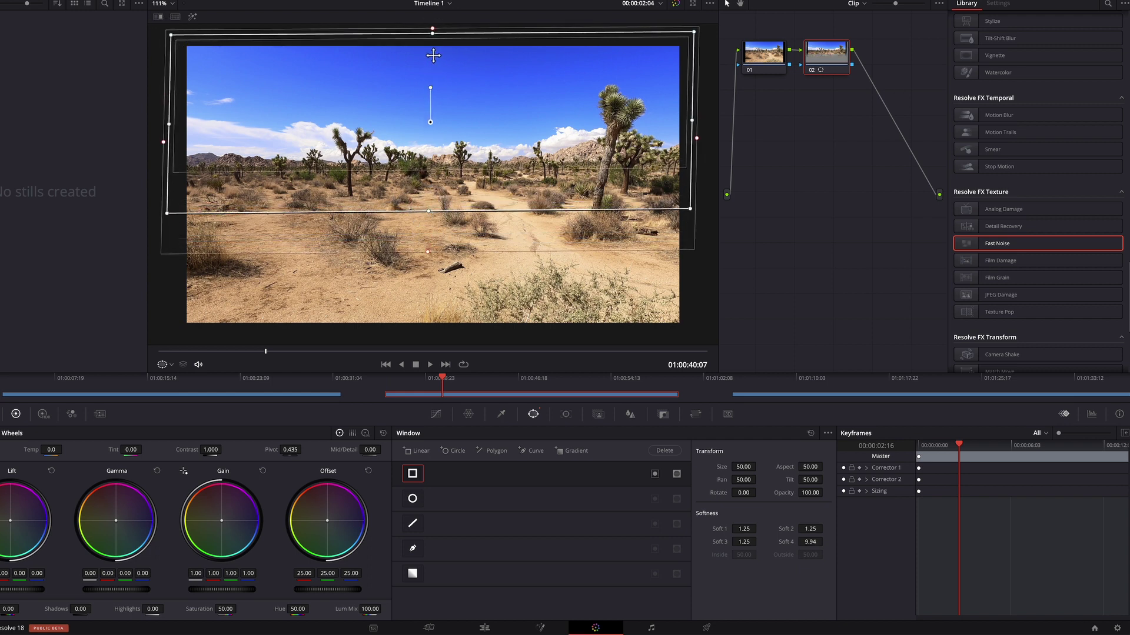
left_click_drag(434, 34, 431, 108)
left_click_drag(428, 252, 429, 246)
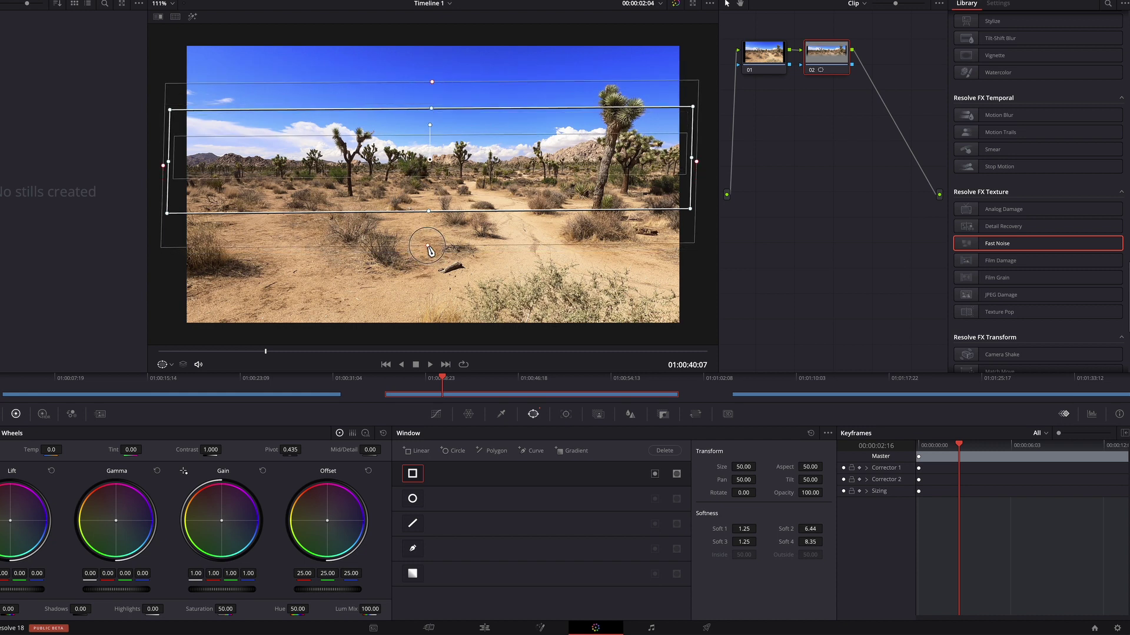
left_click_drag(432, 108, 429, 87)
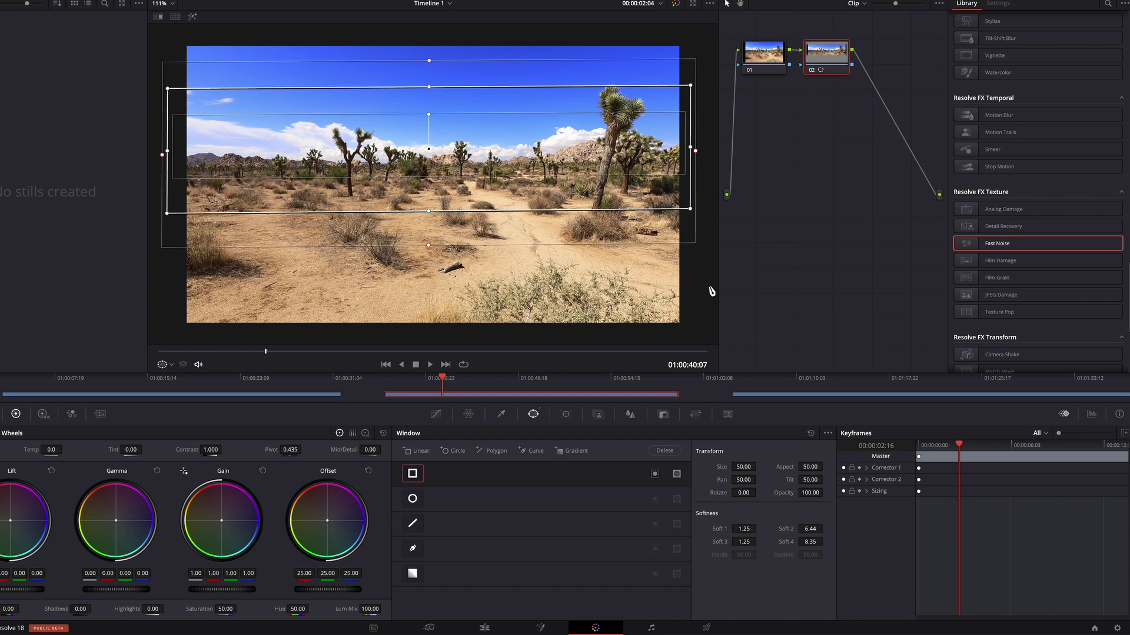
Drop Fast Noise onto node 02, set its preset to Heat Haze, and play from the clip start
left_click_drag(1008, 246, 826, 62)
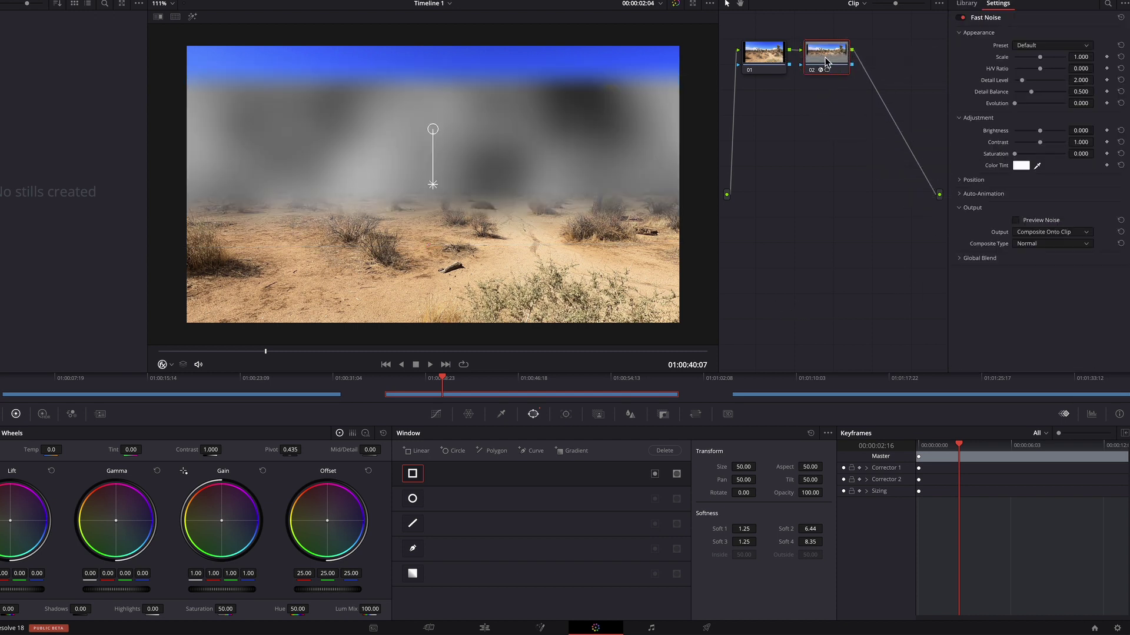
left_click(1039, 47)
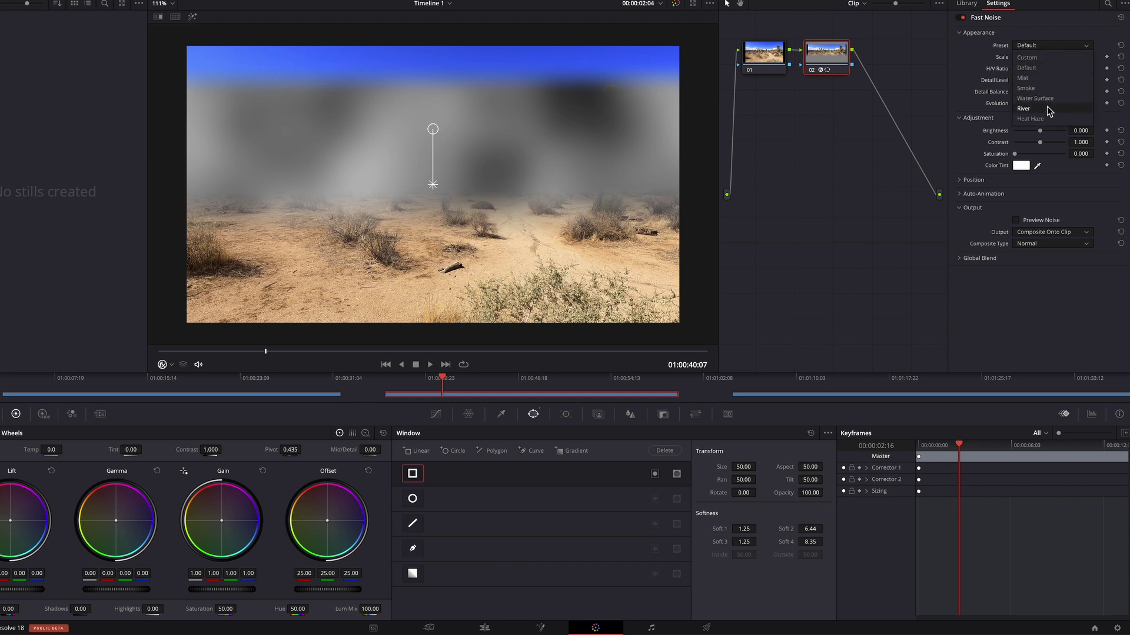
left_click(1036, 119)
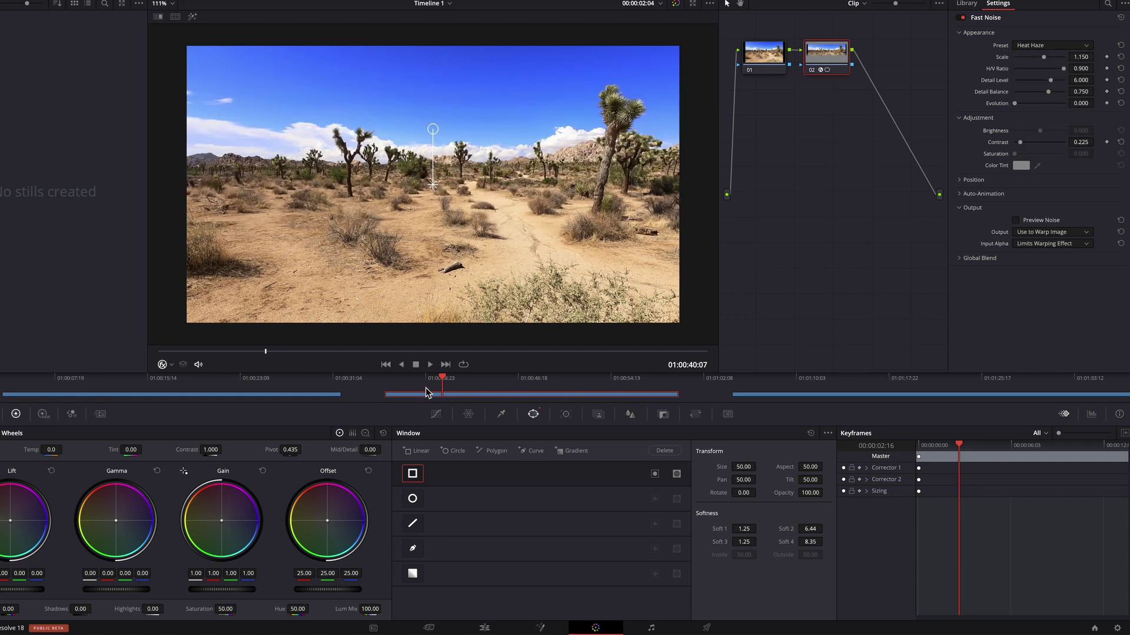
left_click(391, 386)
key("space")
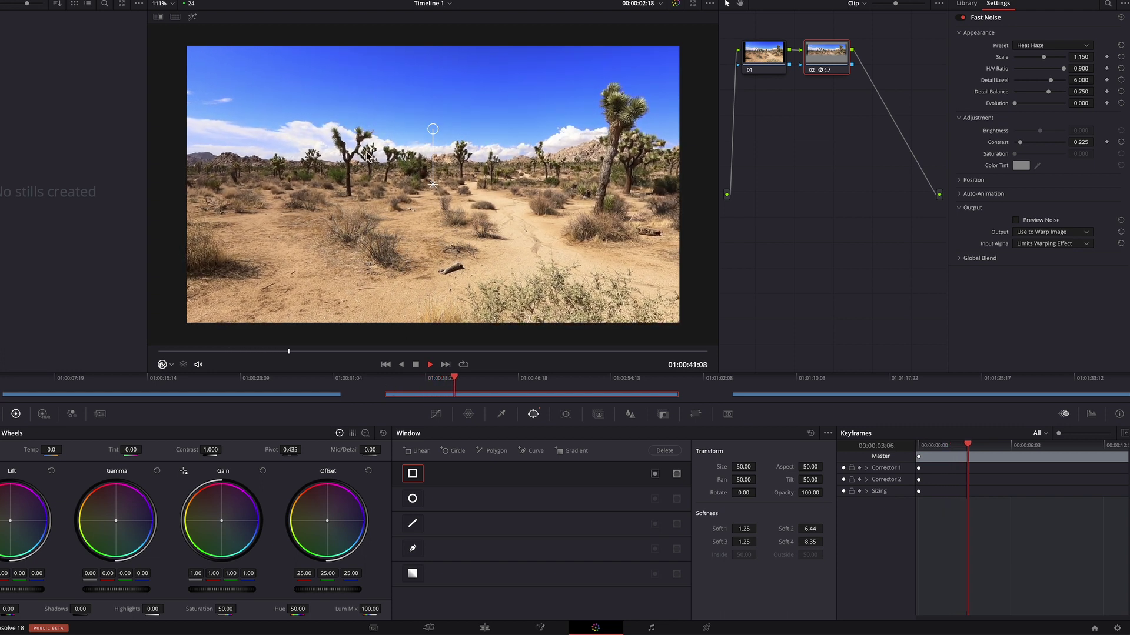
Lower the desert clip's Fast Noise contrast to about 0.130 and replay to check the subtler haze
key("space")
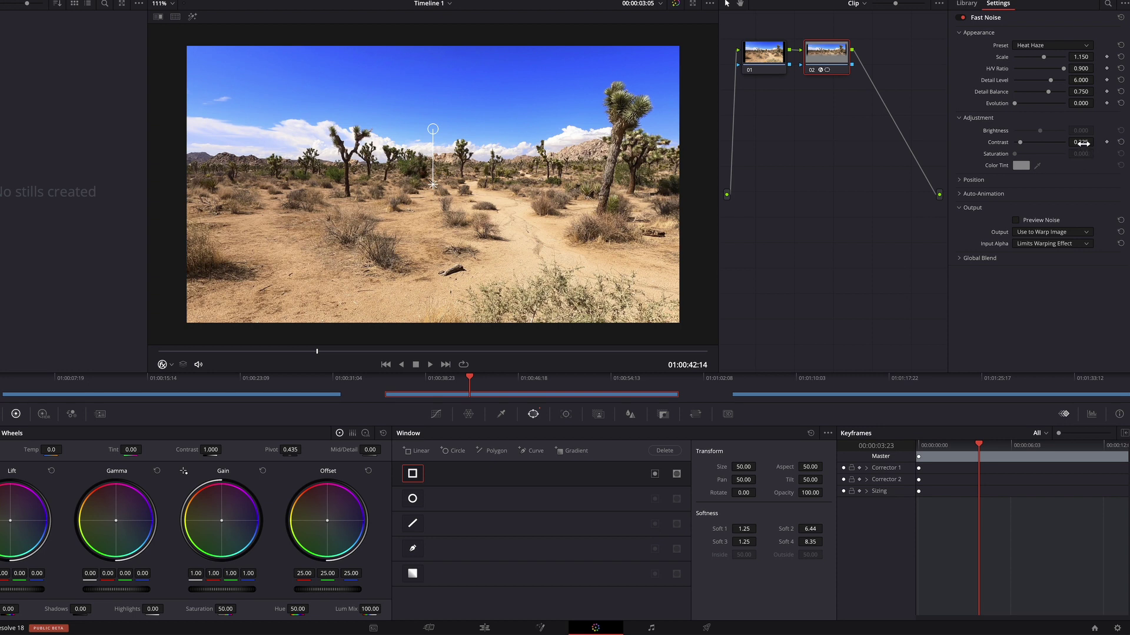
left_click_drag(1083, 142, 1053, 149)
left_click_drag(1052, 148, 1035, 152)
left_click(400, 381)
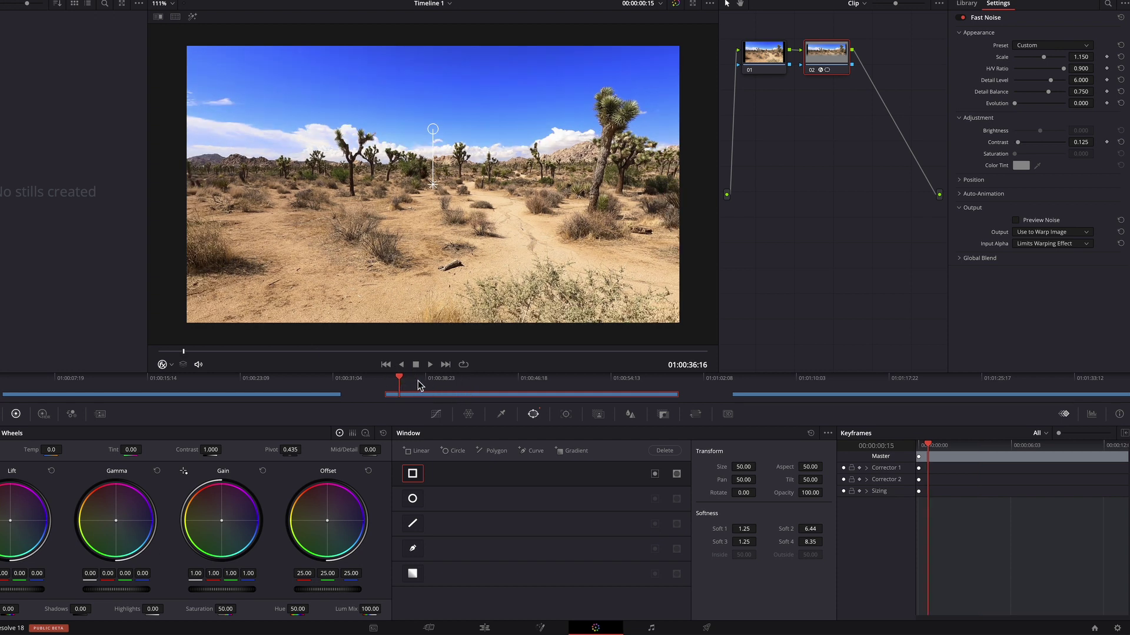
key("space")
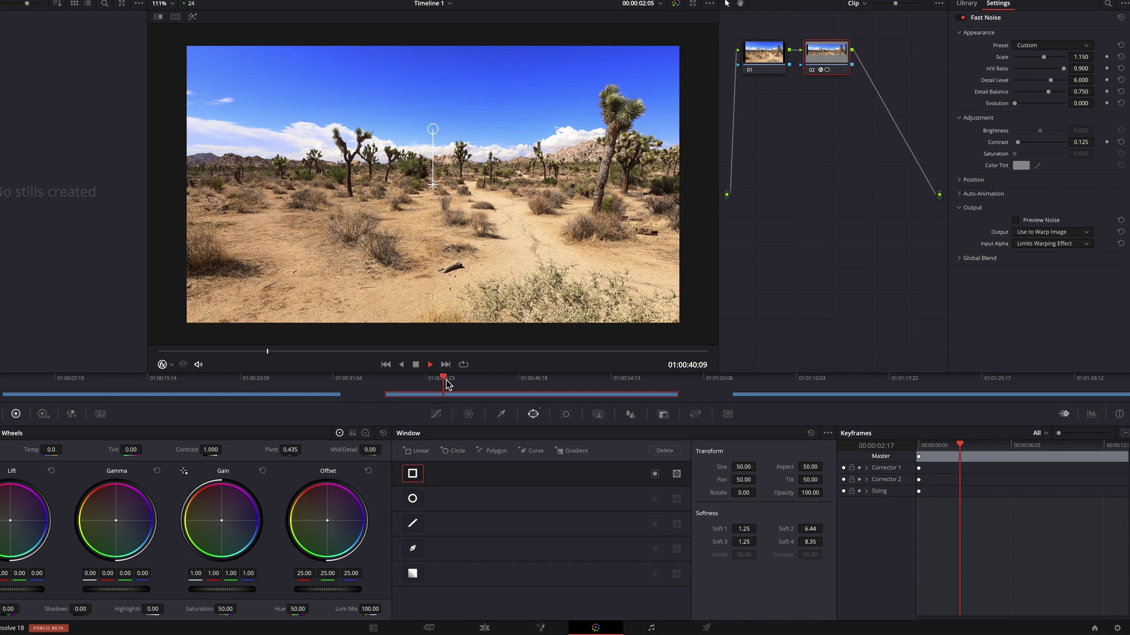
key("space")
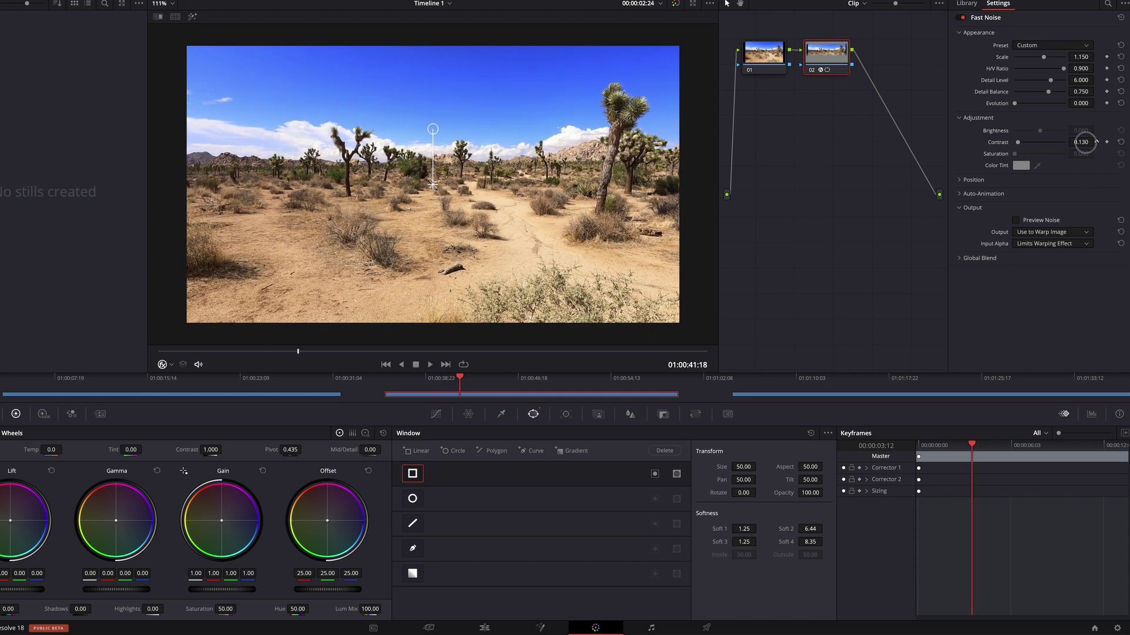
left_click_drag(1083, 141, 1086, 144)
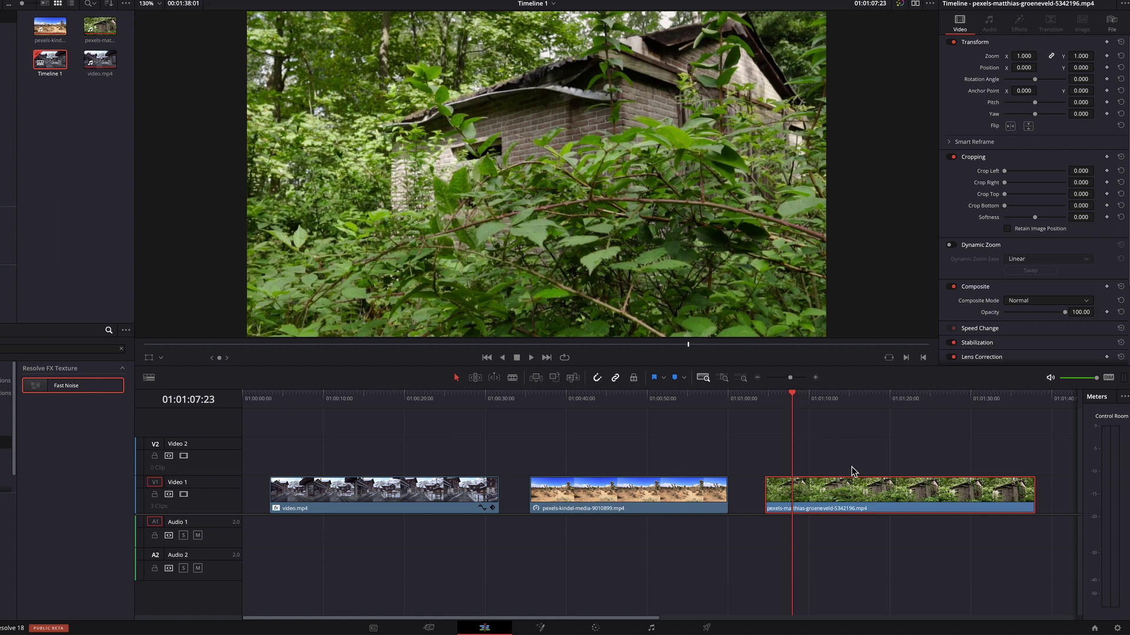
Move to the Color page and scrub the playhead through the overgrown brick-house forest clip
left_click(595, 628)
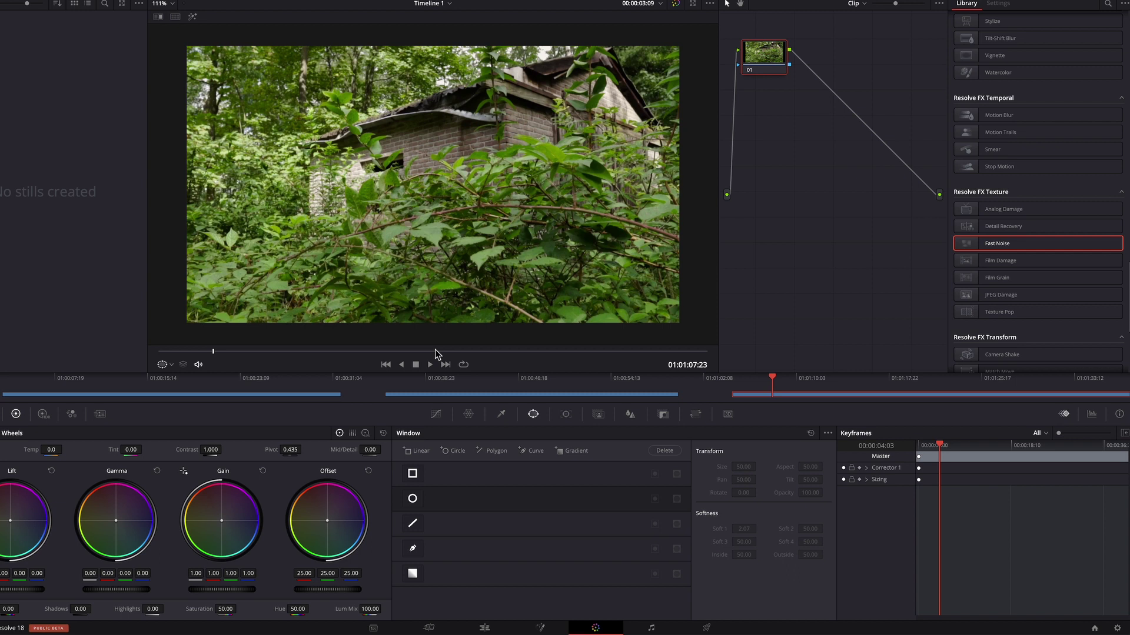
left_click(741, 379)
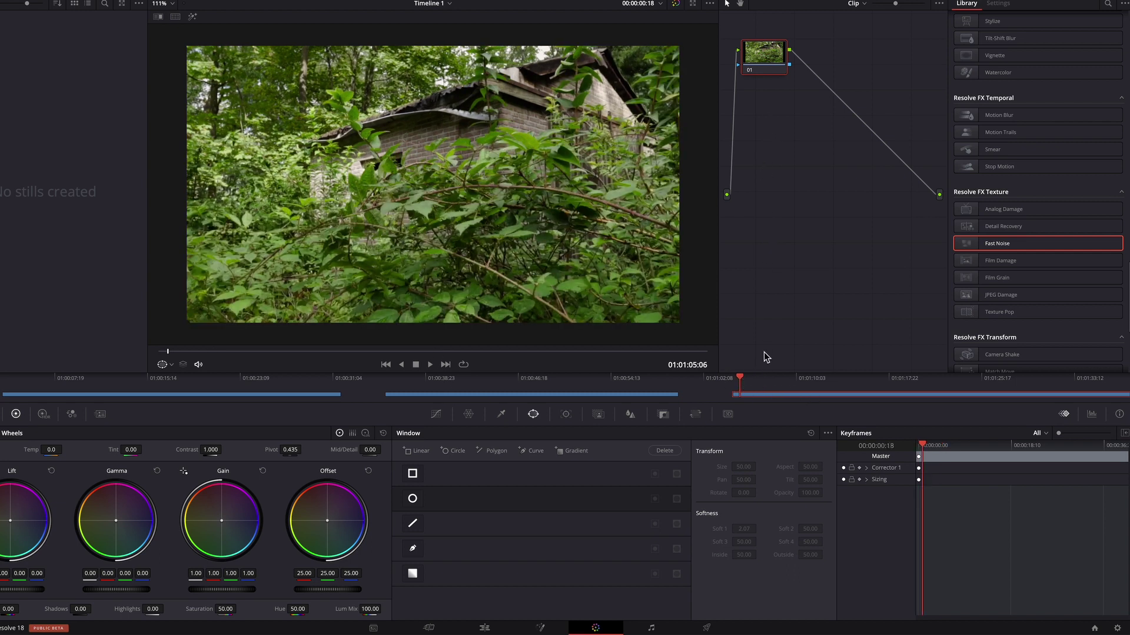
mouse_move(743, 379)
left_mouse_down()
mouse_move(863, 384)
mouse_move(743, 386)
left_mouse_up()
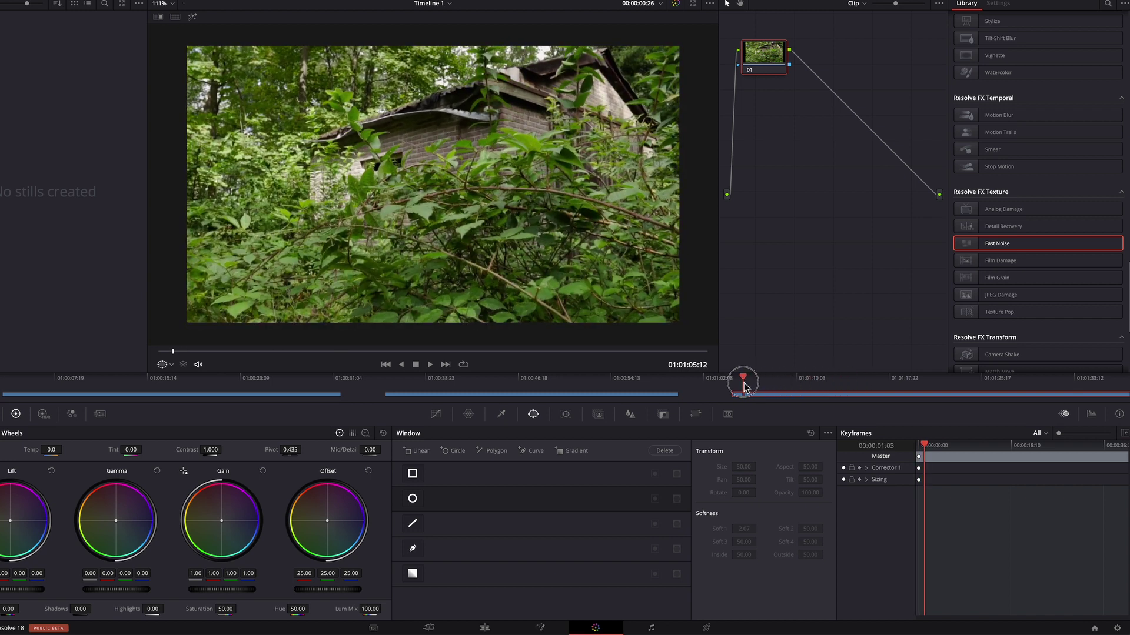
Add a serial node 02 and pull the custom curve's top point down to darken the clip
right_click(763, 61)
mouse_move(788, 106)
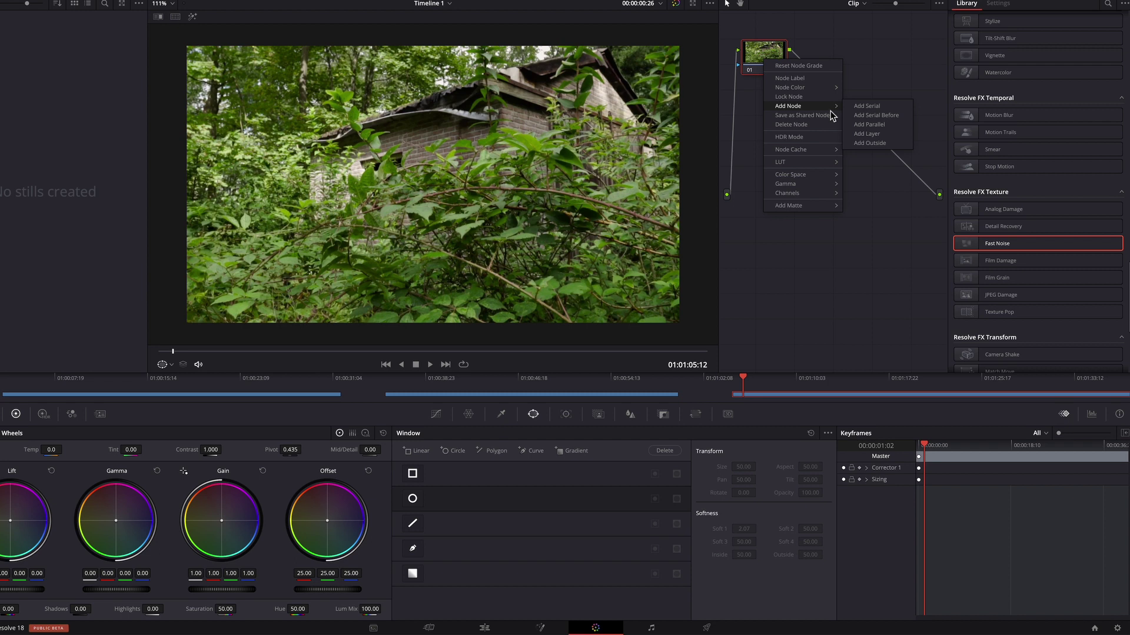
left_click(867, 109)
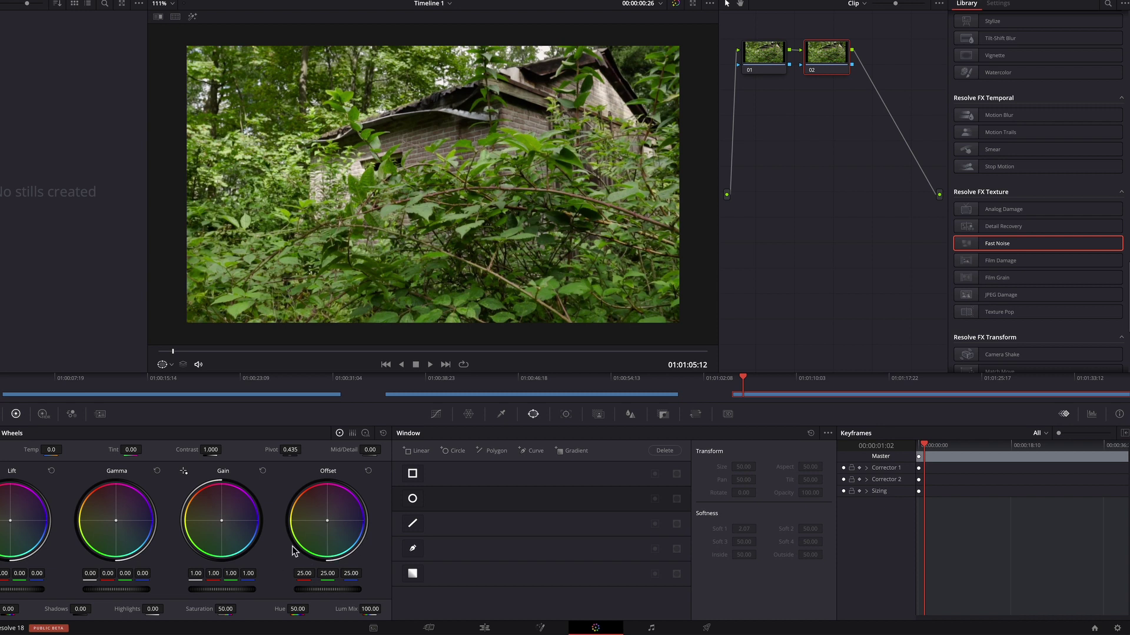
left_click(436, 415)
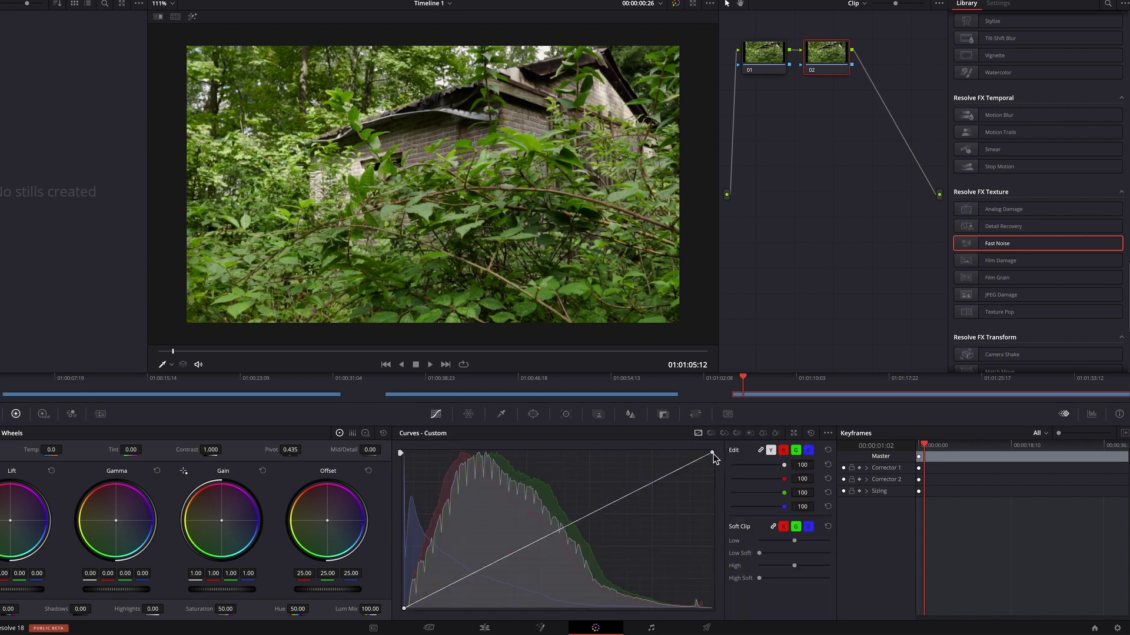
left_click_drag(712, 453, 712, 514)
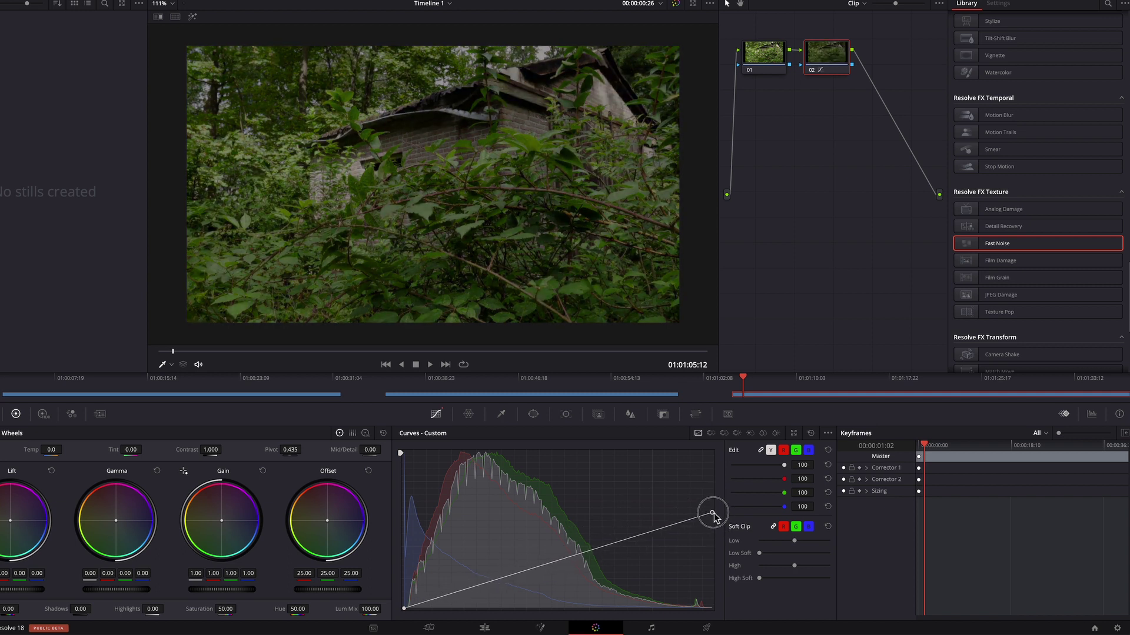
left_click(422, 605)
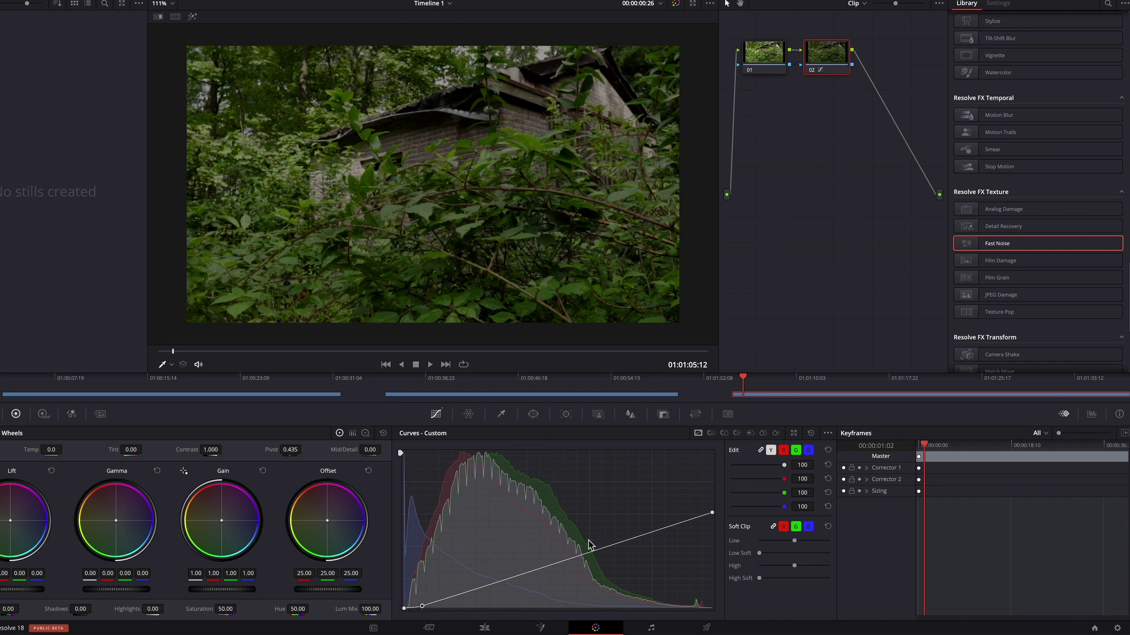
left_click(572, 554)
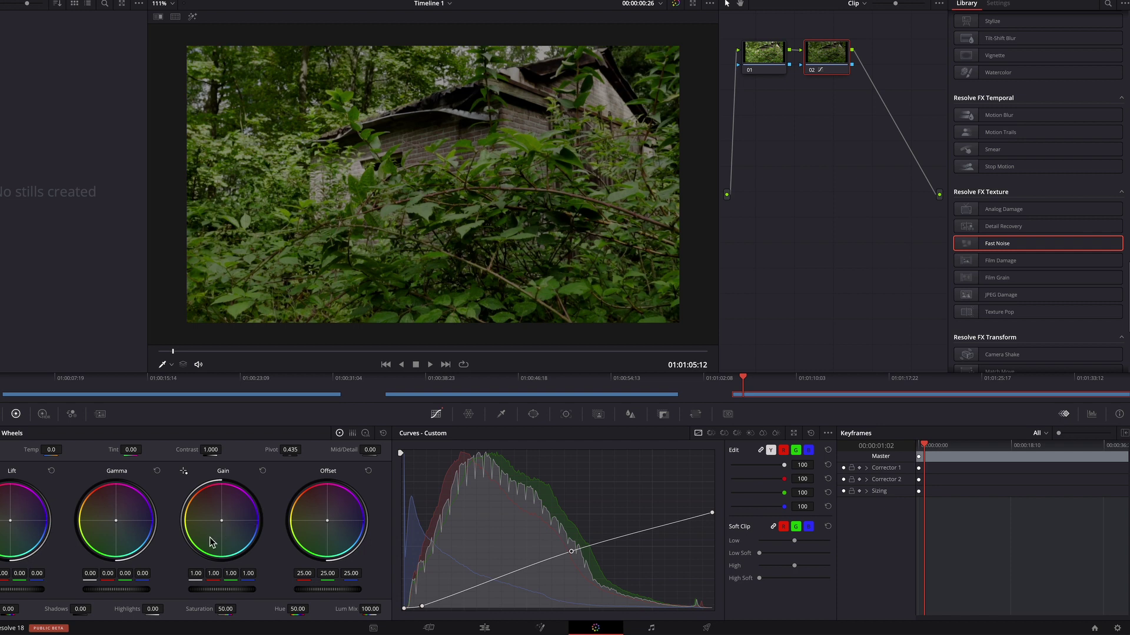
Push Gain toward blue and lower Offset to 22.40
left_click_drag(222, 521, 253, 521)
left_click_drag(120, 526, 126, 528)
left_click_drag(330, 592, 290, 592)
Apply Fast Noise to node 02 with the Smoke preset and play it back
mouse_move(1000, 245)
left_mouse_down()
mouse_move(797, 52)
mouse_move(829, 59)
left_mouse_up()
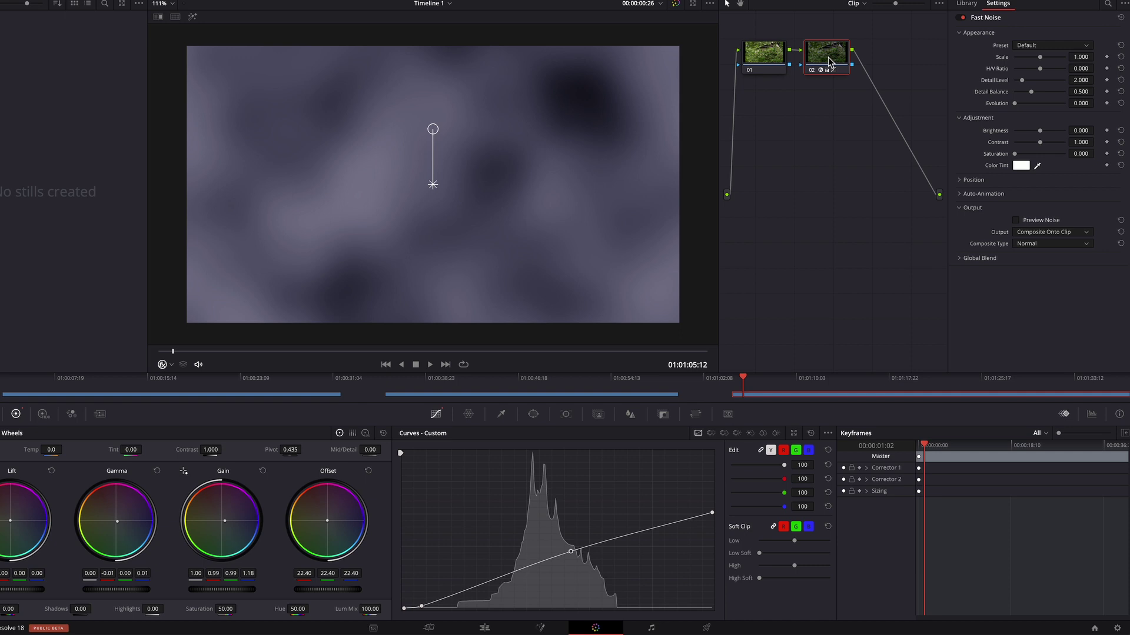
left_click(1046, 43)
left_click(1036, 77)
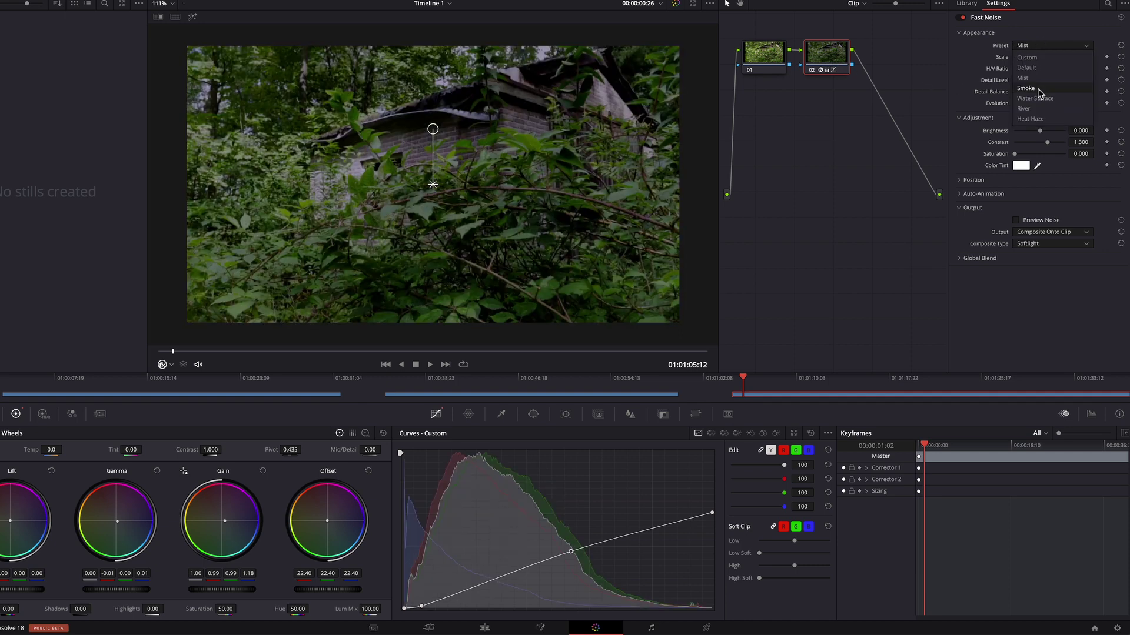
left_click(1026, 88)
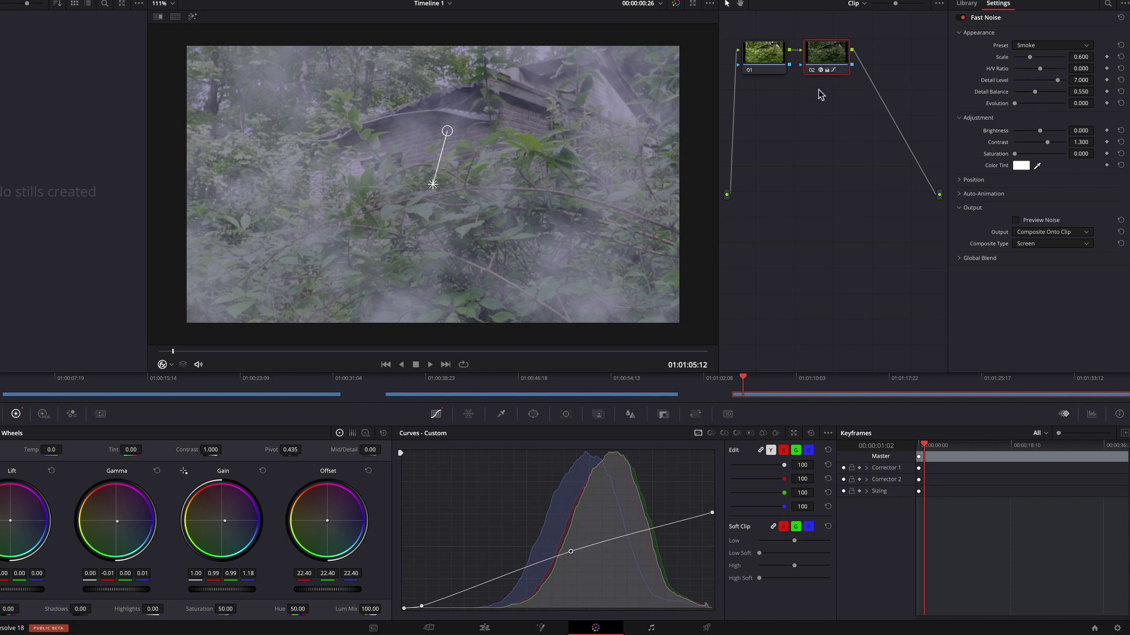
key("space")
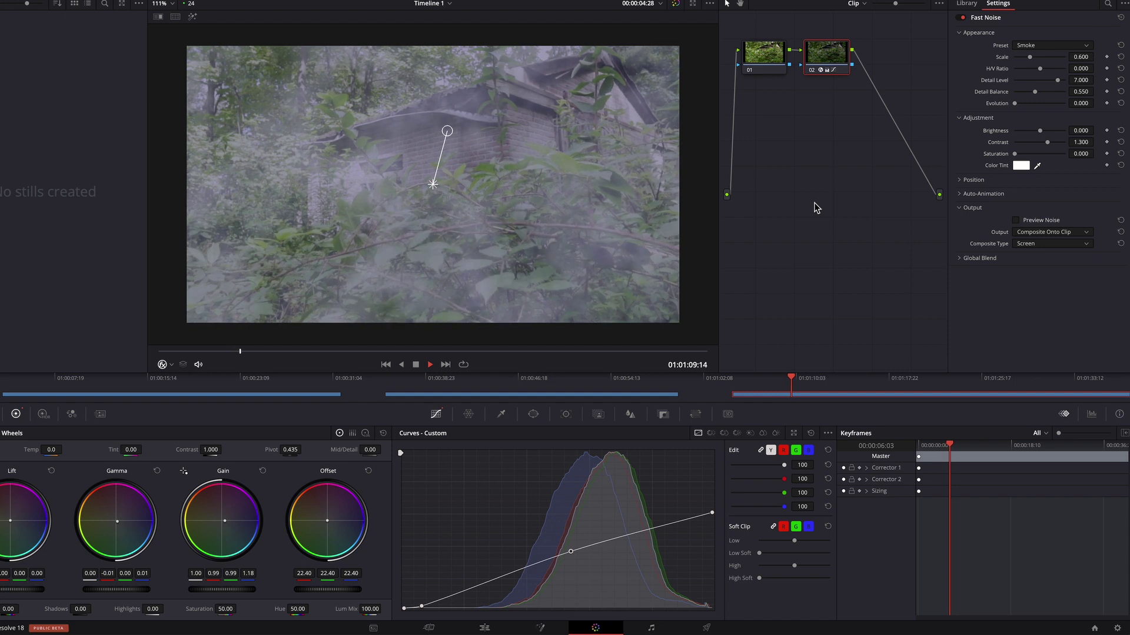
key("space")
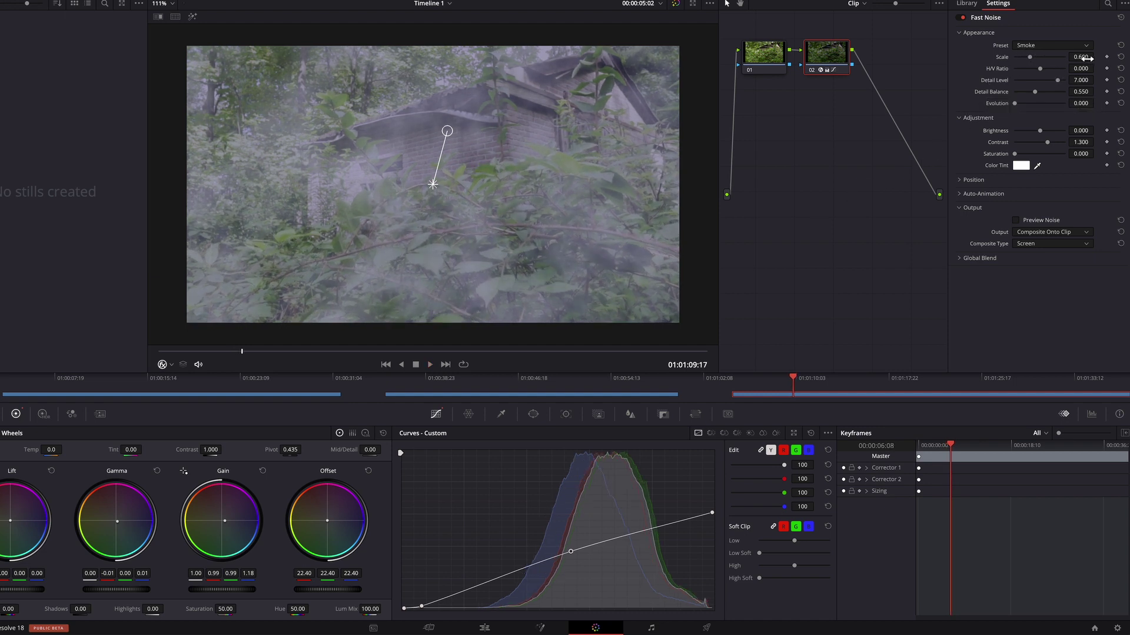
Enlarge the smoke to Scale about 1.138, Detail Level 7.485, and review playback
left_click_drag(1030, 57, 1044, 58)
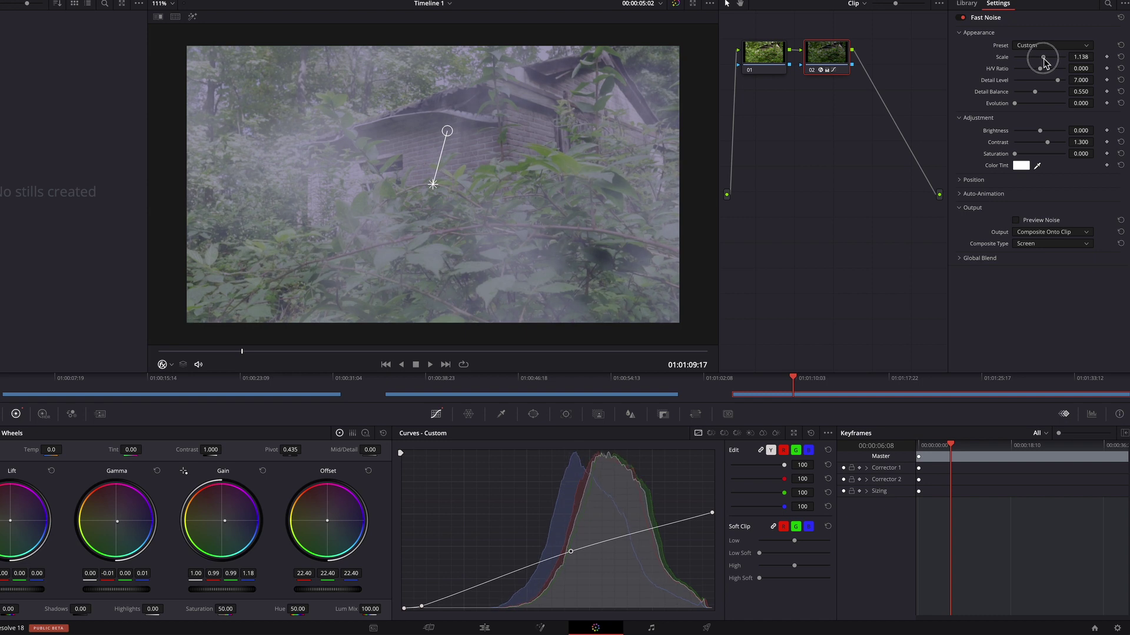
key("space")
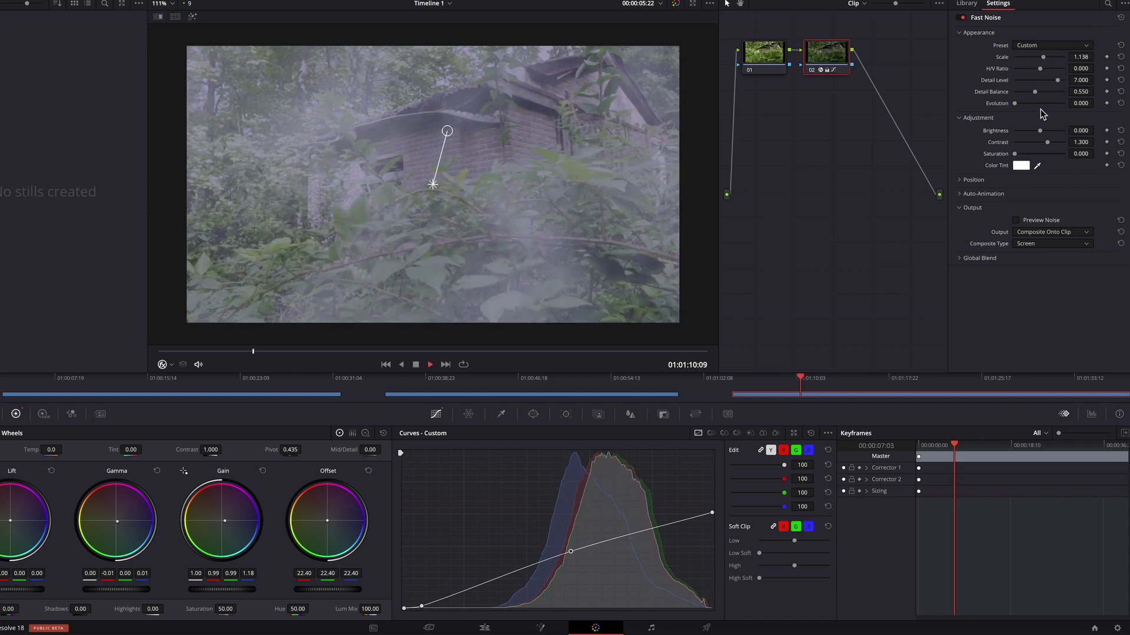
key("space")
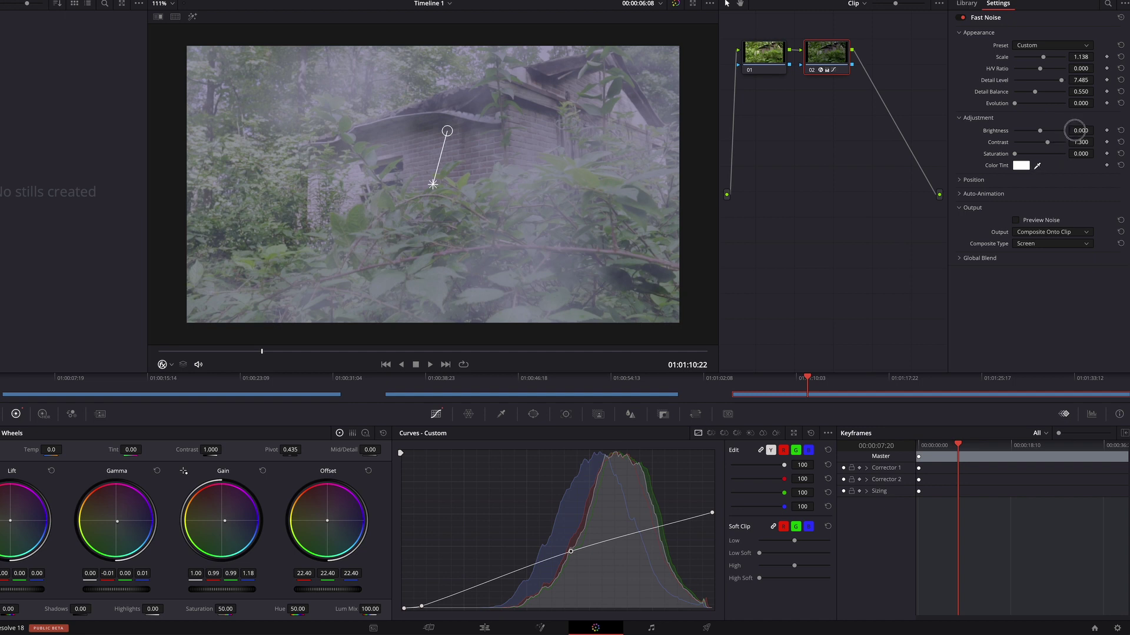
Set the smoke's Brightness to -0.310 and Contrast to 0.385, then replay the forest clip
left_click_drag(1039, 131, 931, 150)
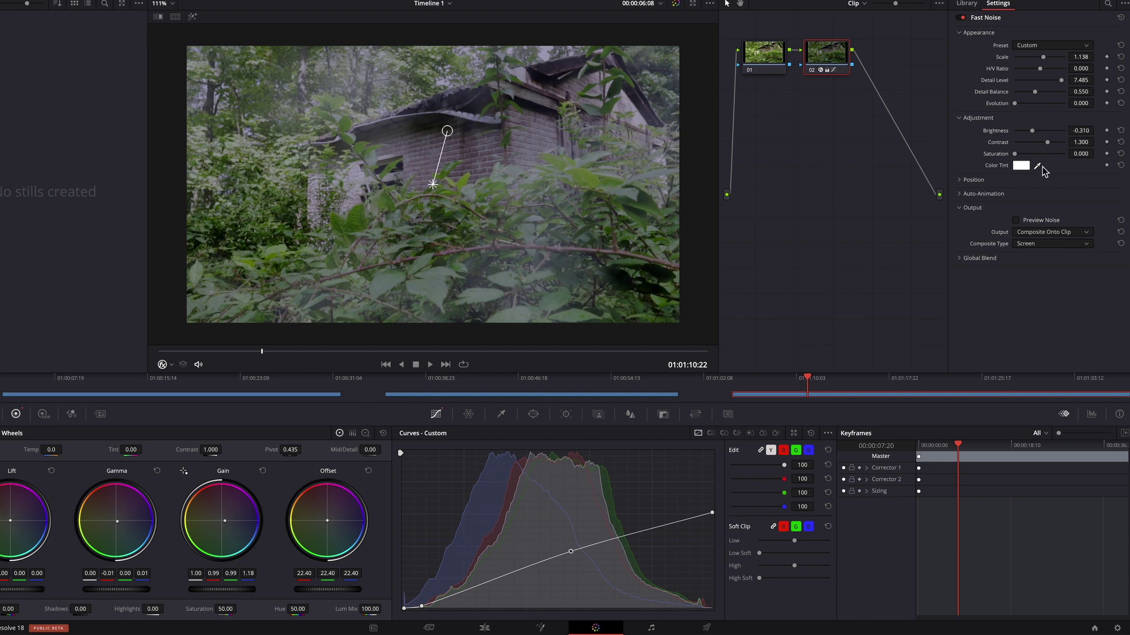
left_click_drag(1051, 142, 1015, 149)
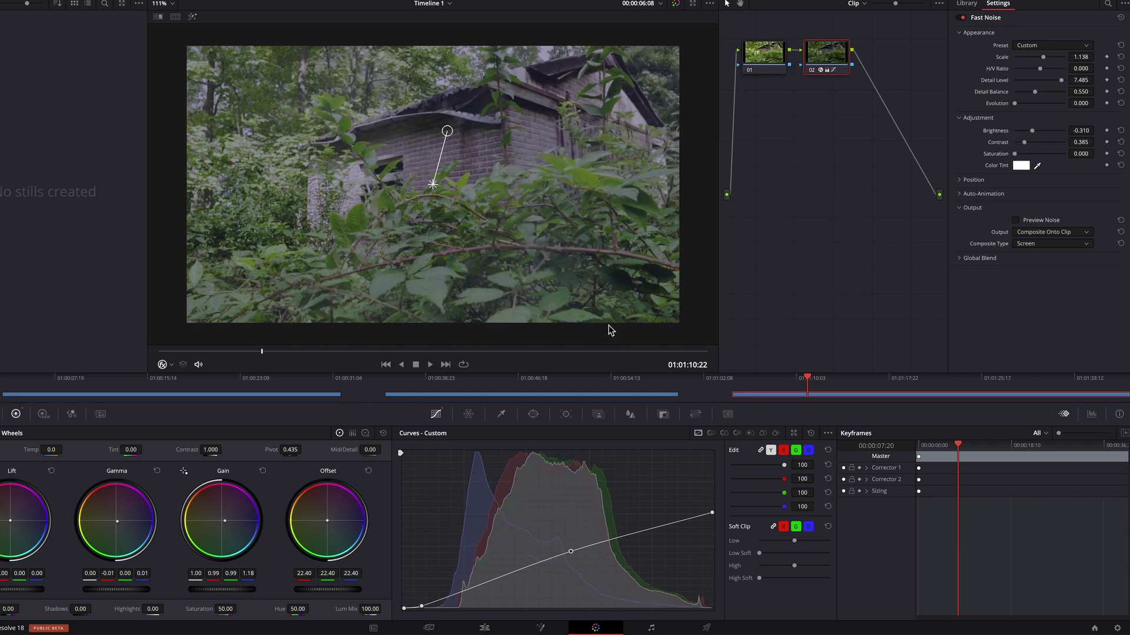
left_click(741, 379)
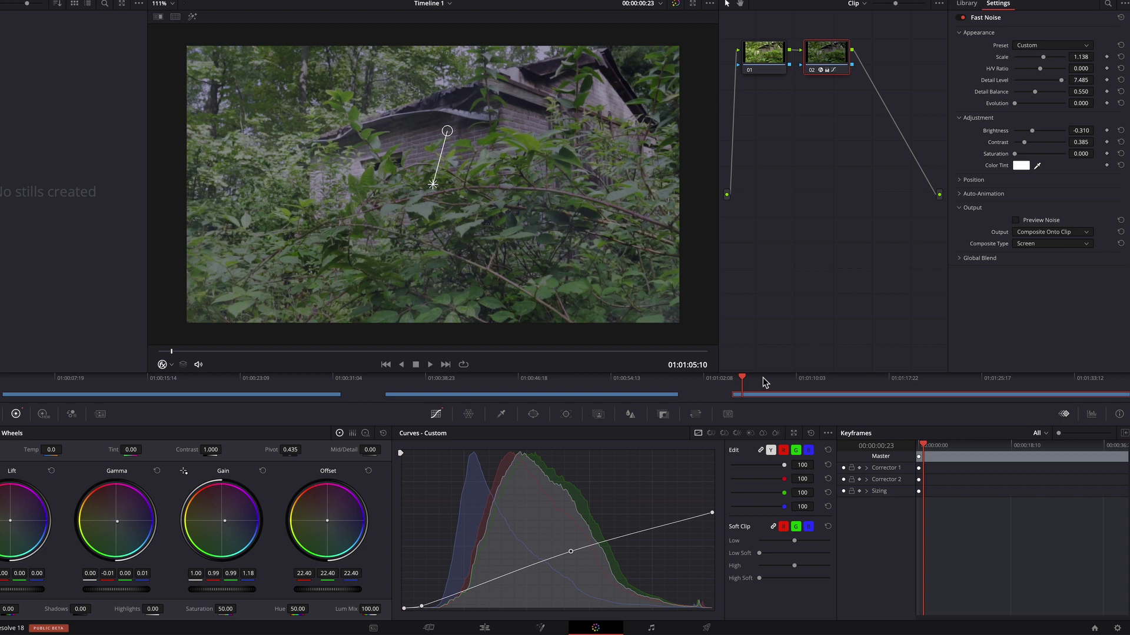
key("space")
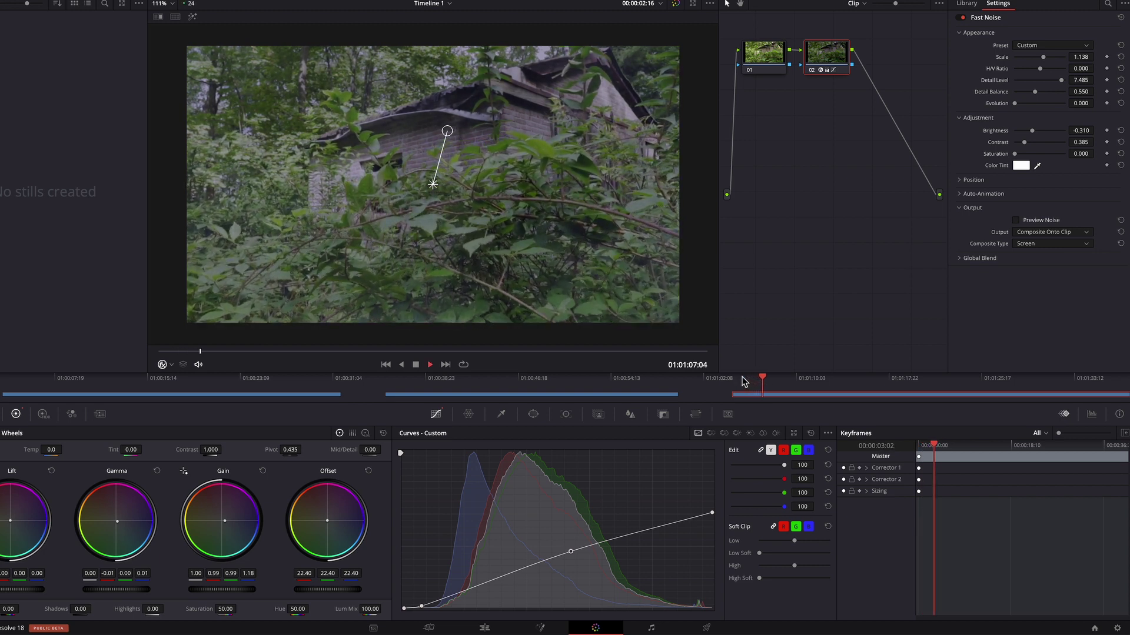
key("space")
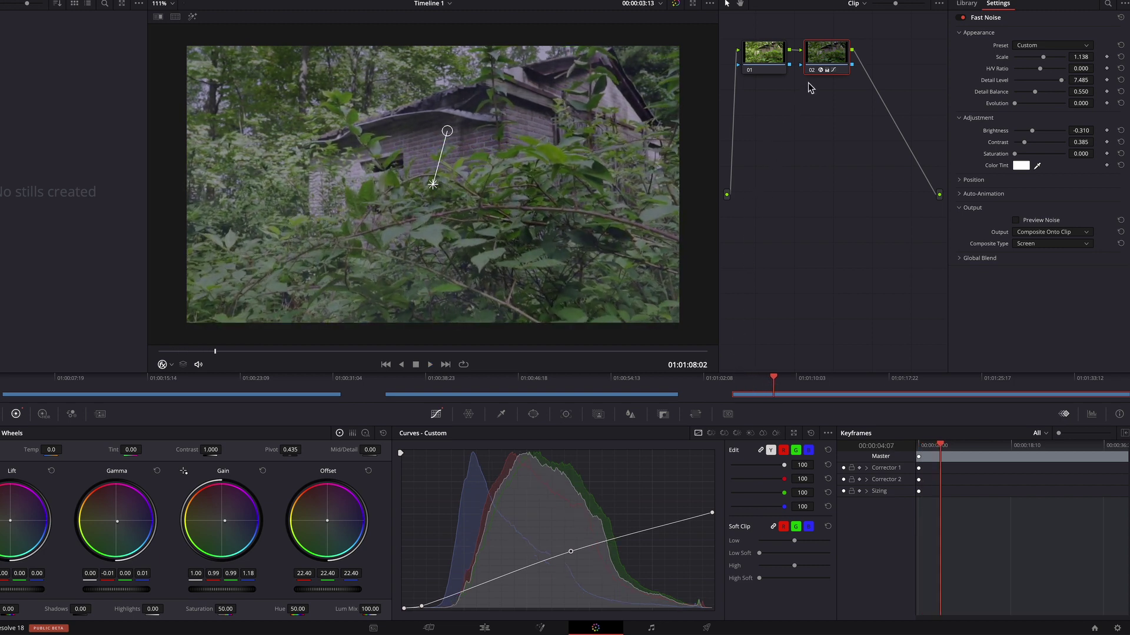
Disable node 02 to compare the forest clip before and after the grade
left_click(813, 71)
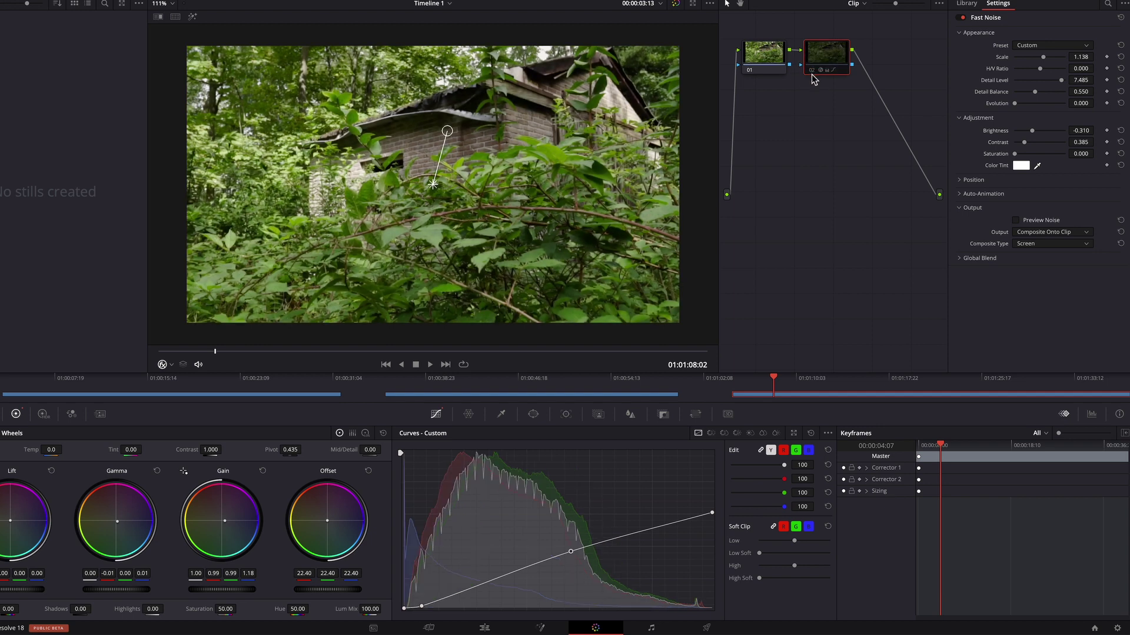